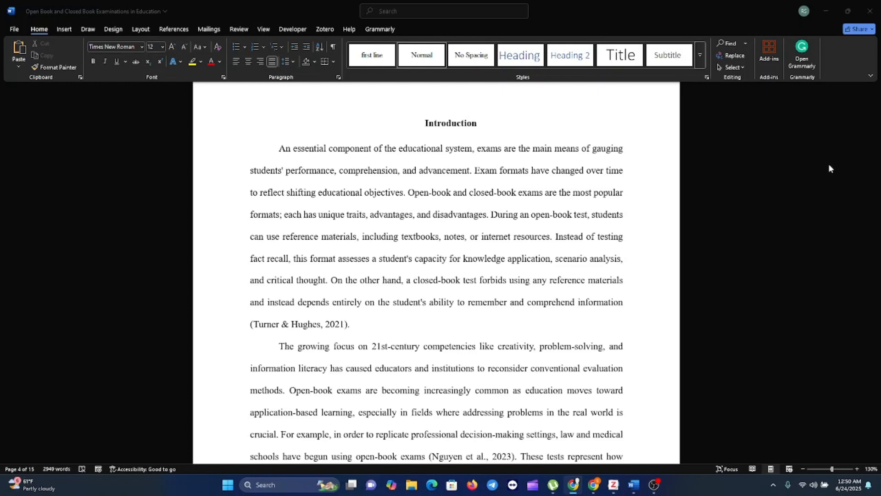
left_click(476, 280)
scroll(476, 280, "up", 3)
scroll(475, 281, "up", 6)
scroll(475, 280, "down", 11)
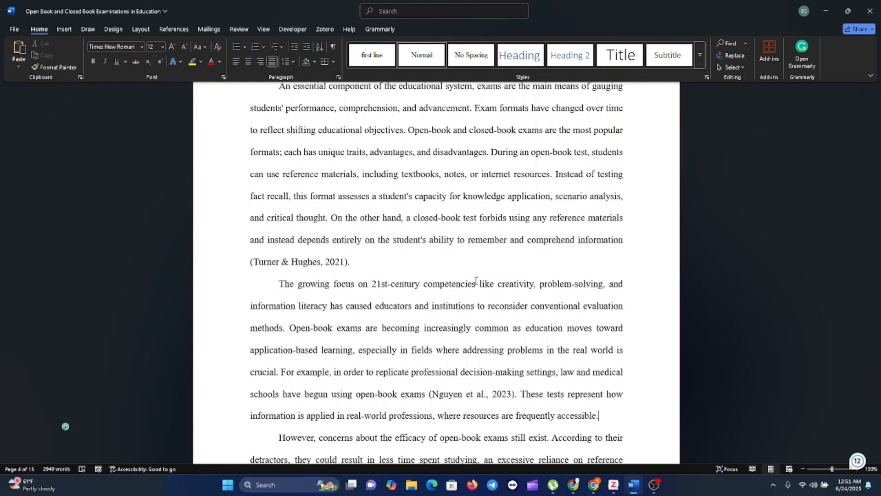
- Switch to Chrome, start entering a search for Zotero, and briefly view the library in the Zotero desktop app
left_click(594, 486)
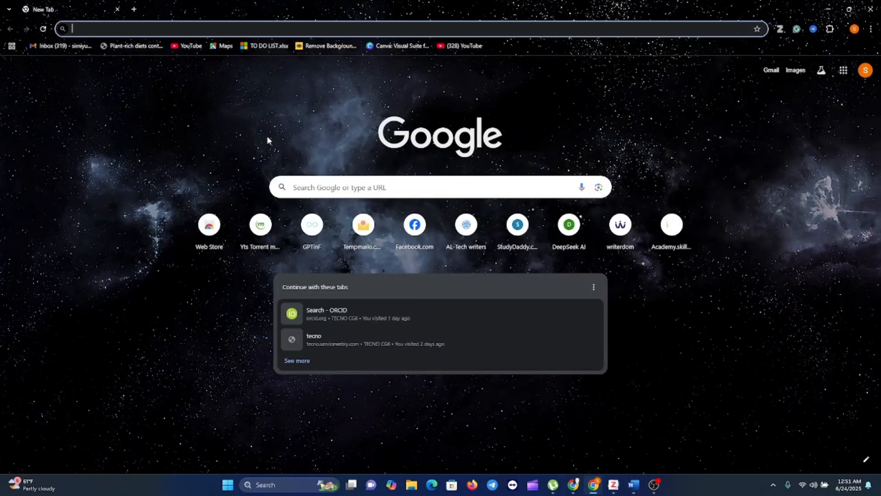
type("Zoter")
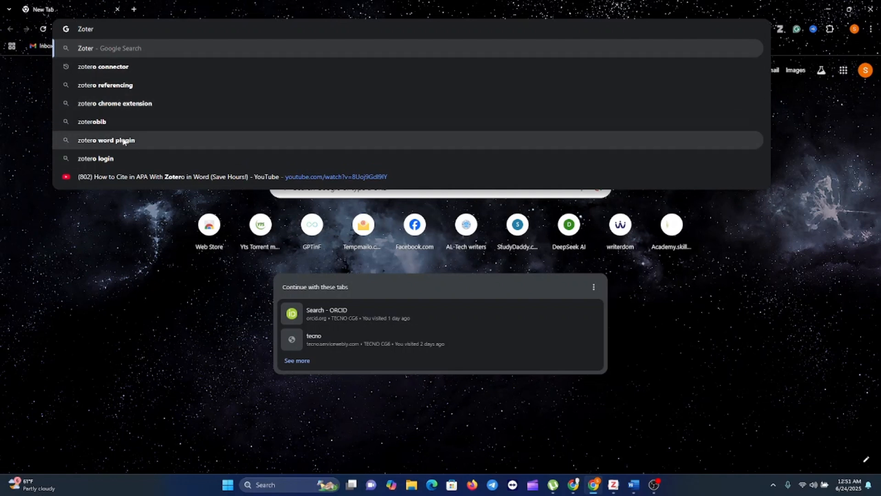
left_click(160, 301)
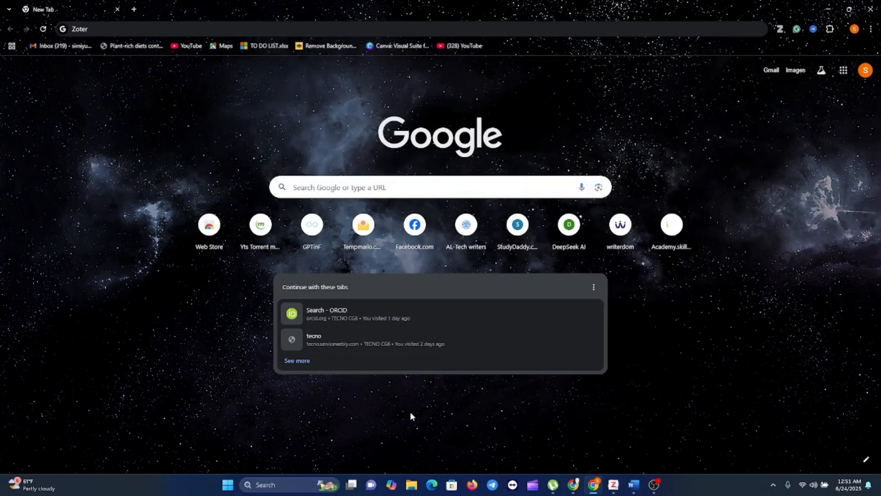
left_click(614, 485)
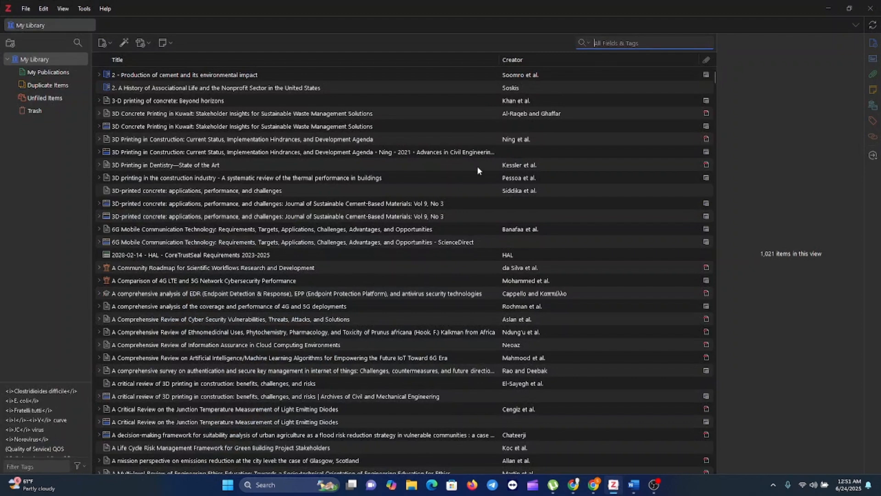
left_click(829, 9)
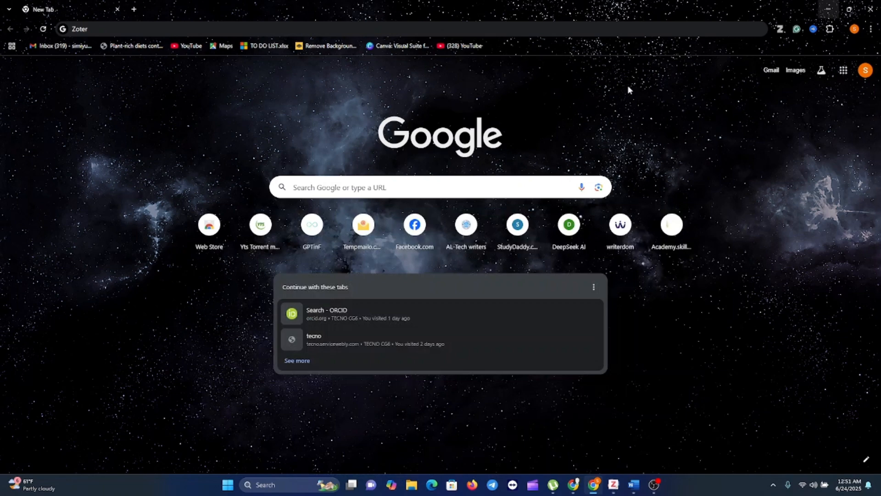
left_click(101, 30)
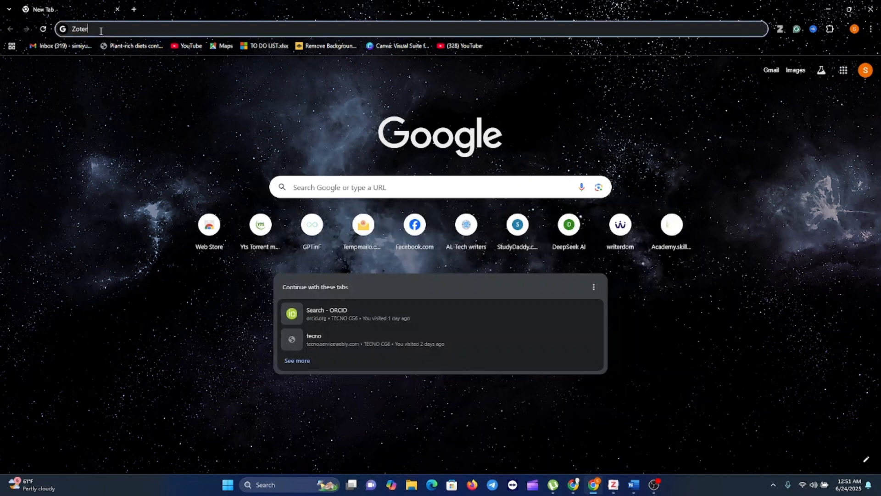
key("BackSpace")
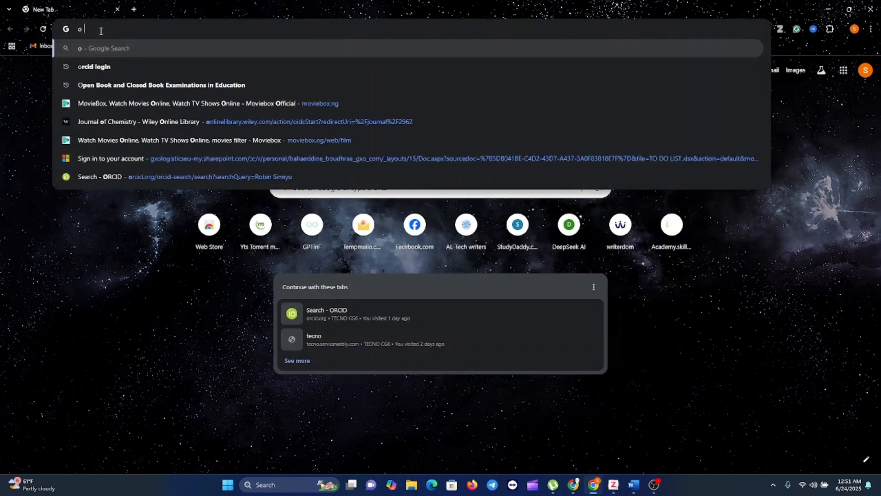
type("o down")
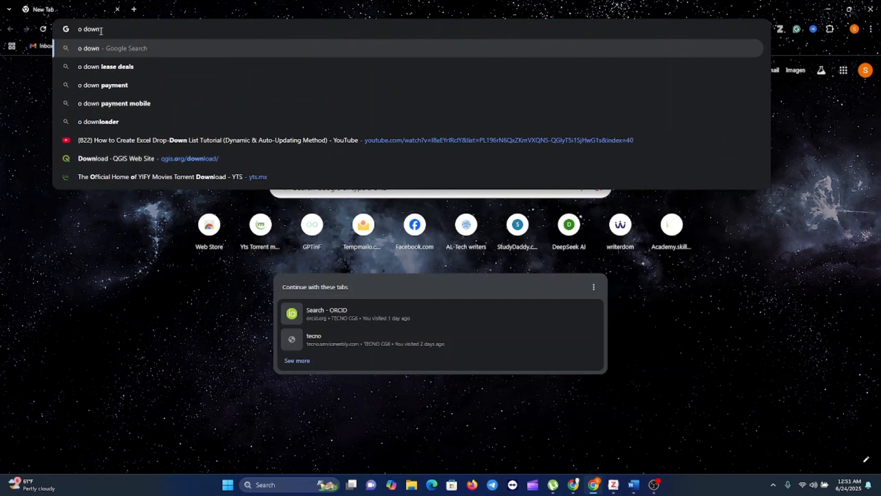
key("ctrl+a")
key("BackSpace")
- Search Google for "zotero download for windows" and open the download page on zotero.org
type("Z")
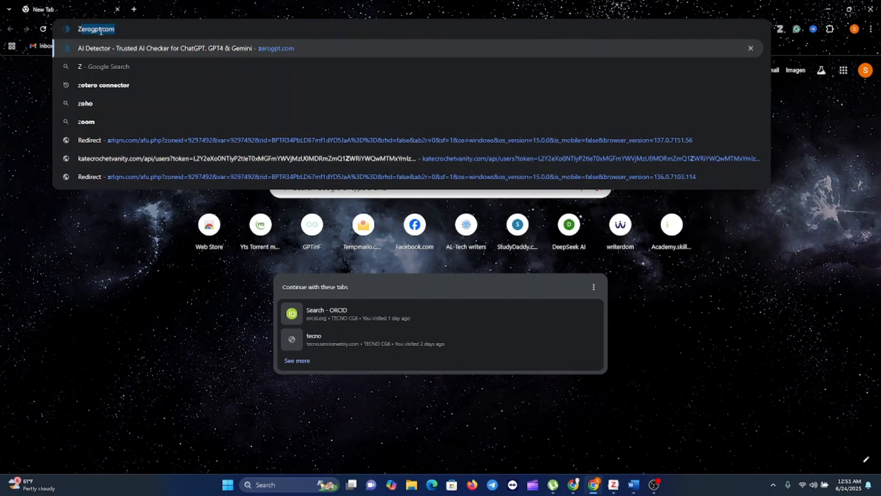
type("otero")
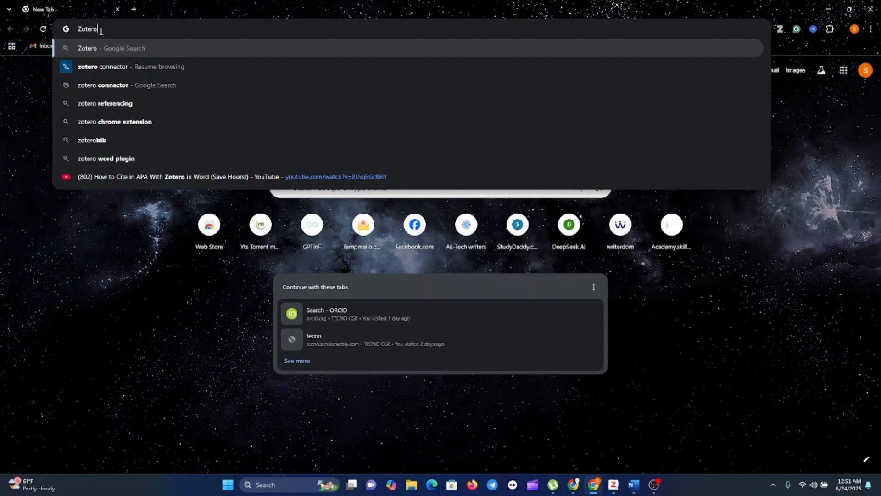
type(" donw")
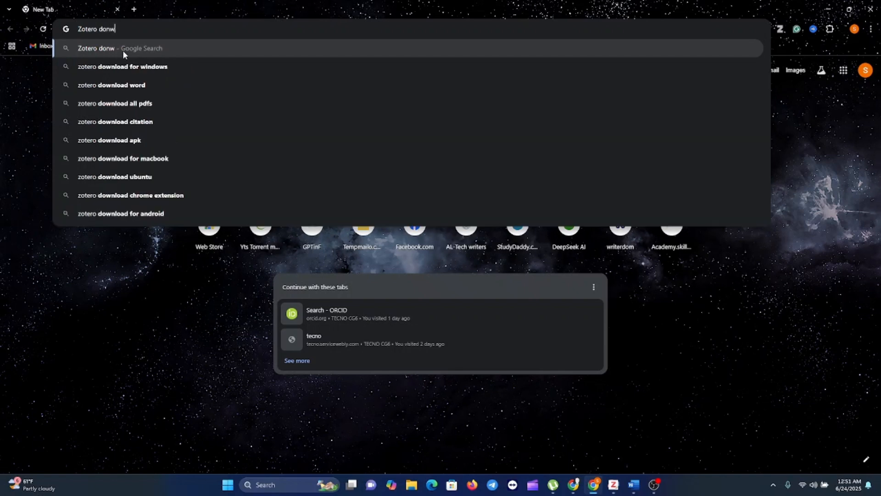
left_click(139, 70)
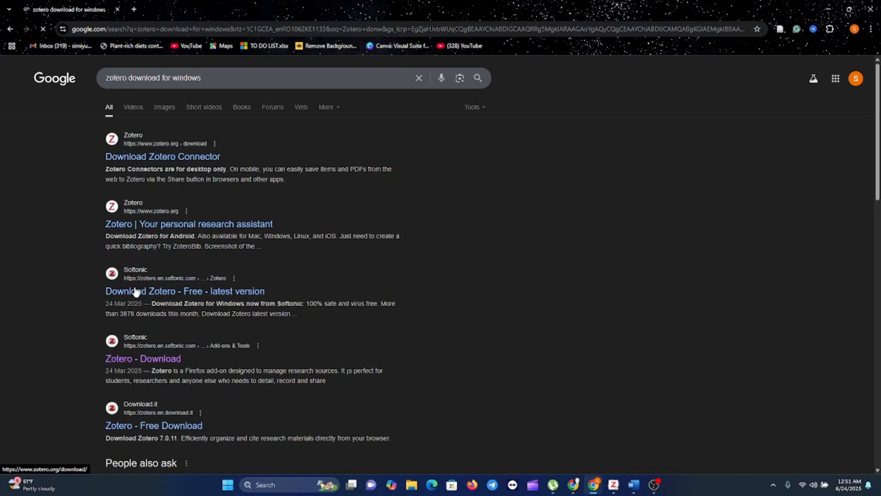
left_click(132, 161)
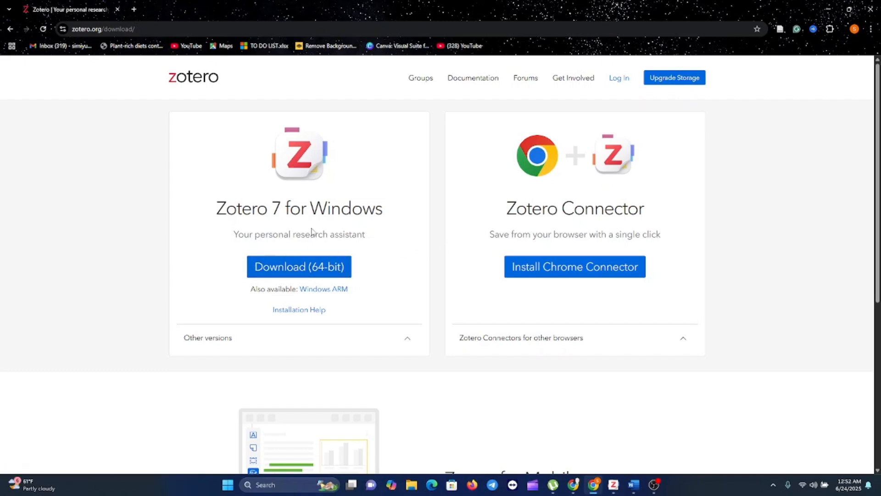
- View the Zotero desktop library, return to the Google results and look through the Zotero download links
left_click(613, 485)
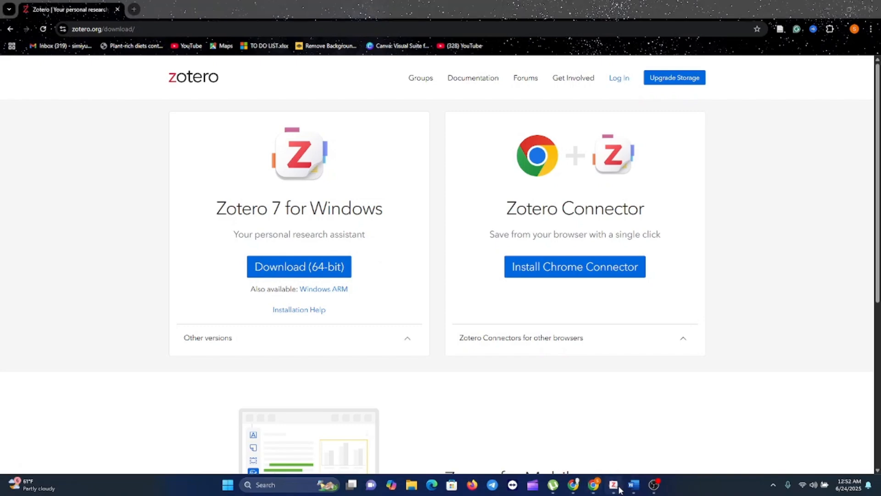
left_click(830, 9)
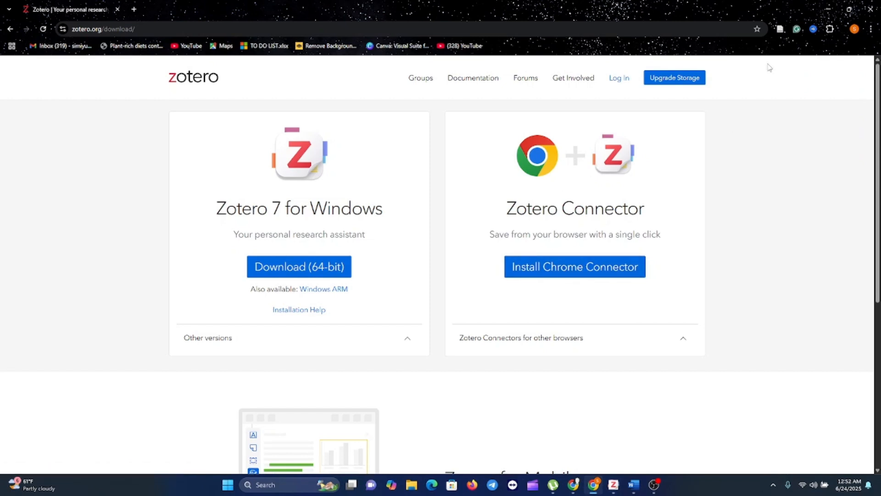
left_click(780, 30)
left_click(10, 29)
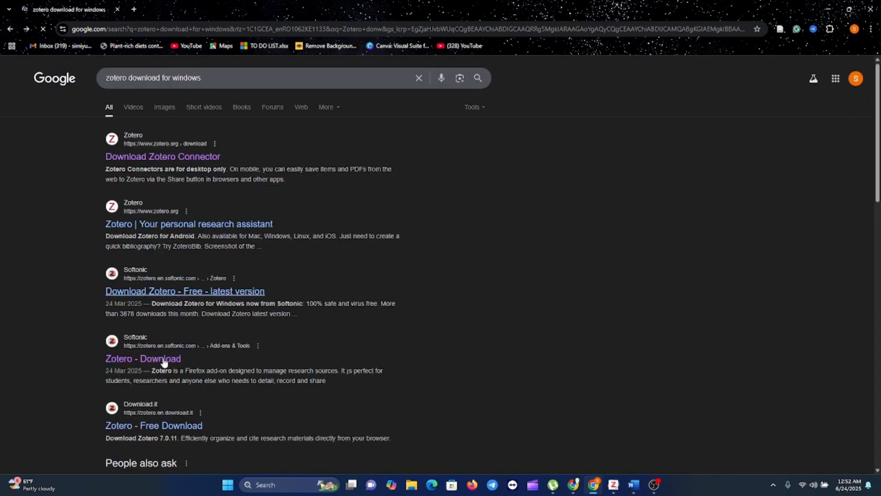
scroll(173, 411, "down", 2)
scroll(174, 411, "down", 3)
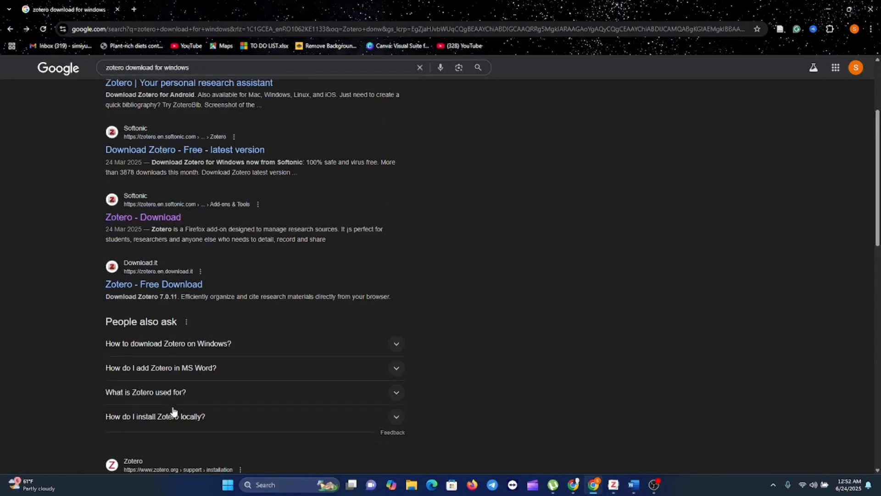
scroll(173, 413, "up", 3)
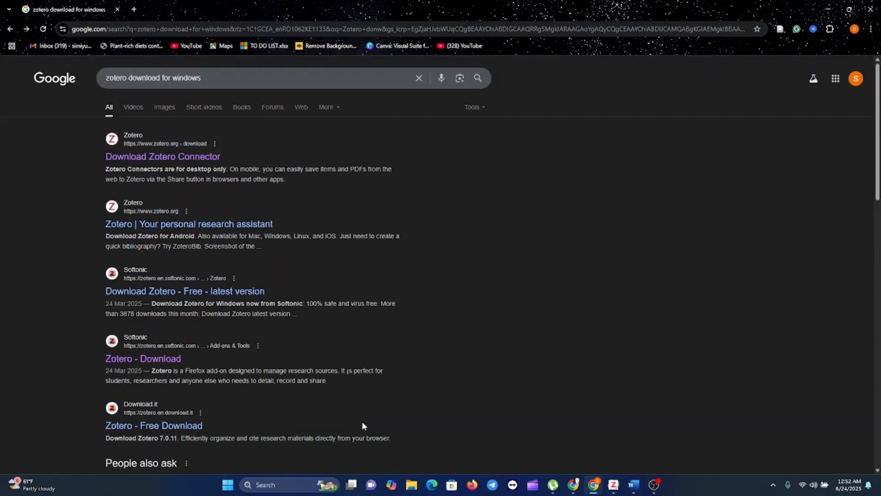
- Switch to Word and display the Zotero citation commands
left_click(634, 484)
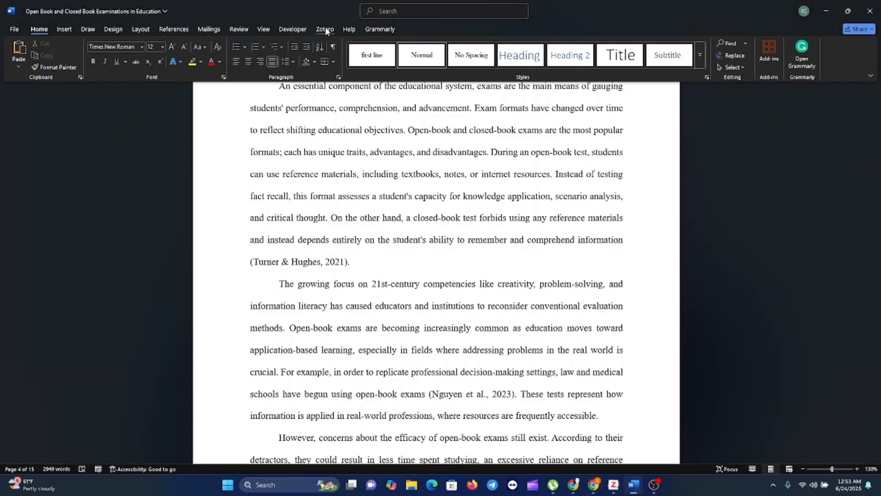
left_click(324, 30)
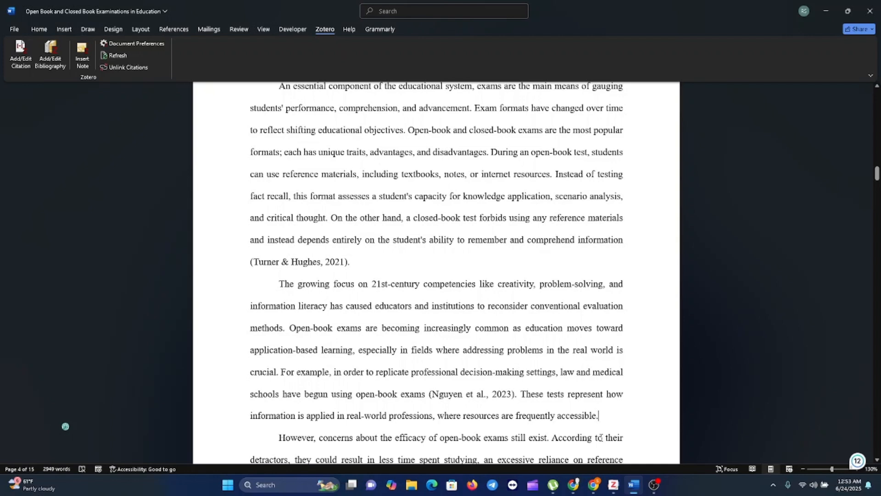
- Switch to Chrome, search Google for "zotero word plugin" and open the "Installing the Zotero Word Processor Plugins" page
left_click(595, 485)
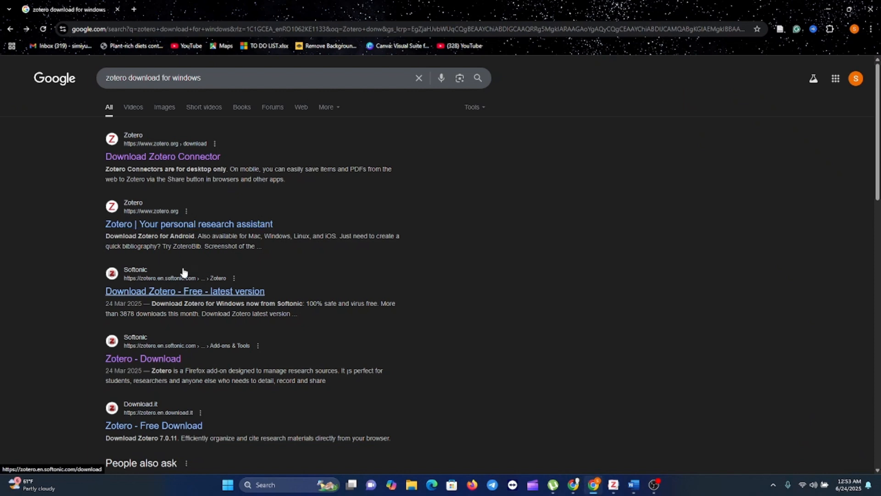
left_click(209, 78)
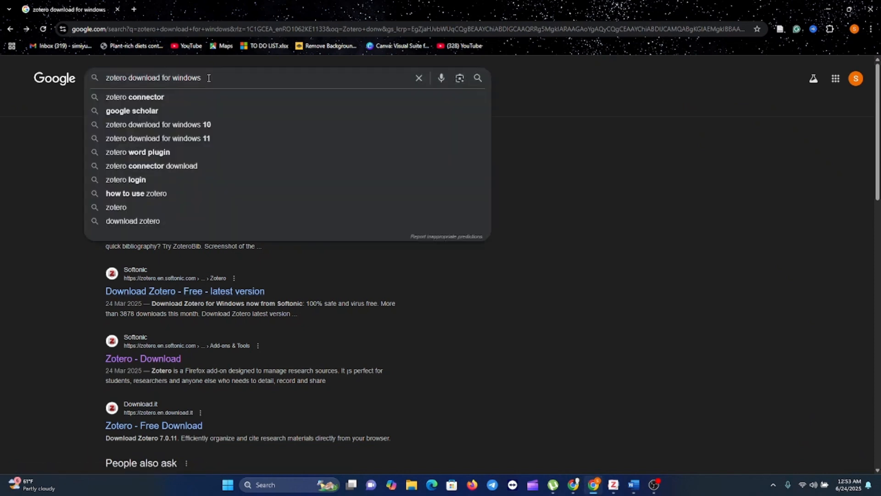
key("BackSpace")
key("BackSpace")
key("BackSpace")
key("BackSpace")
key("BackSpace")
key("BackSpace")
key("BackSpace")
key("BackSpace")
key("BackSpace")
key("BackSpace")
key("BackSpace")
key("BackSpace")
key("BackSpace")
key("BackSpace")
key("BackSpace")
key("BackSpace")
key("BackSpace")
key("BackSpace")
key("BackSpace")
key("BackSpace")
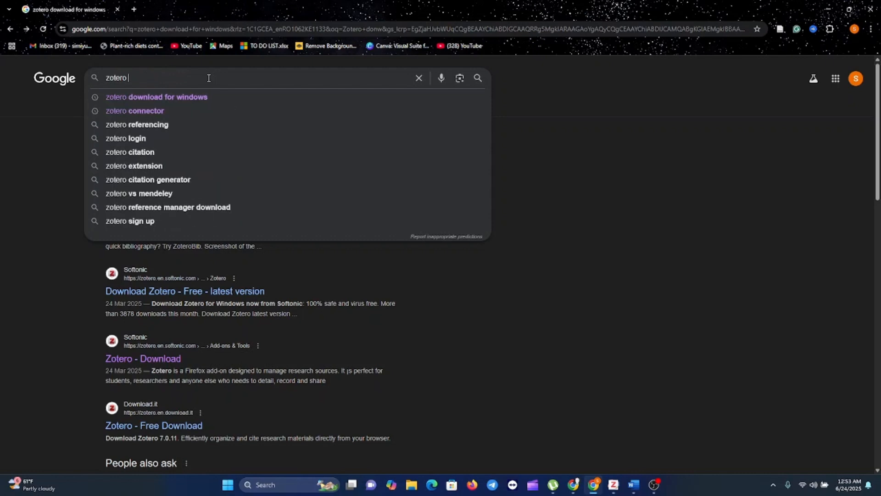
type("word")
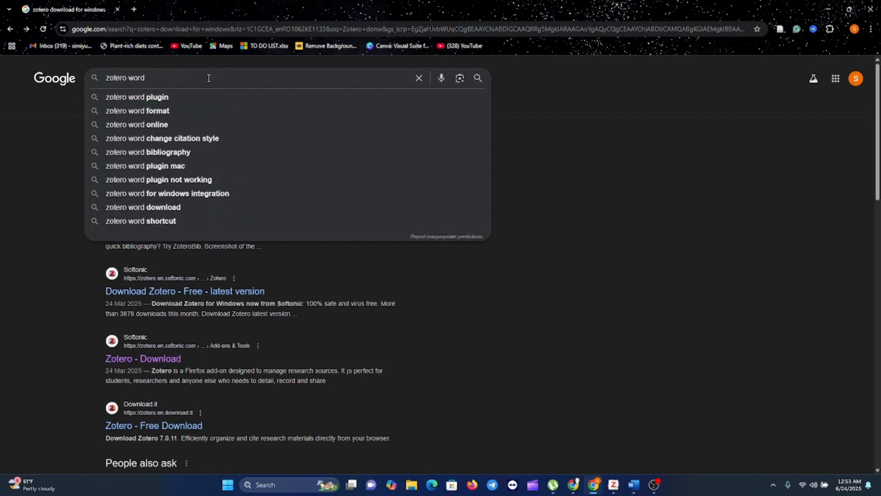
left_click(183, 96)
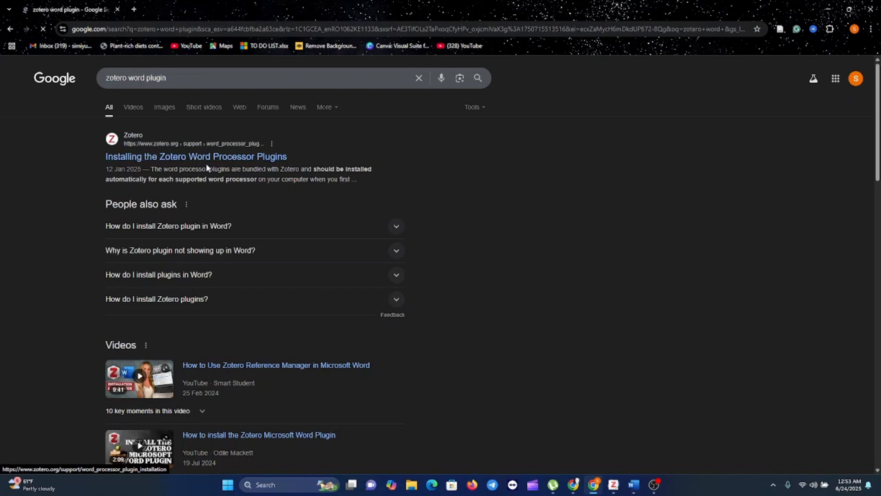
left_click(244, 157)
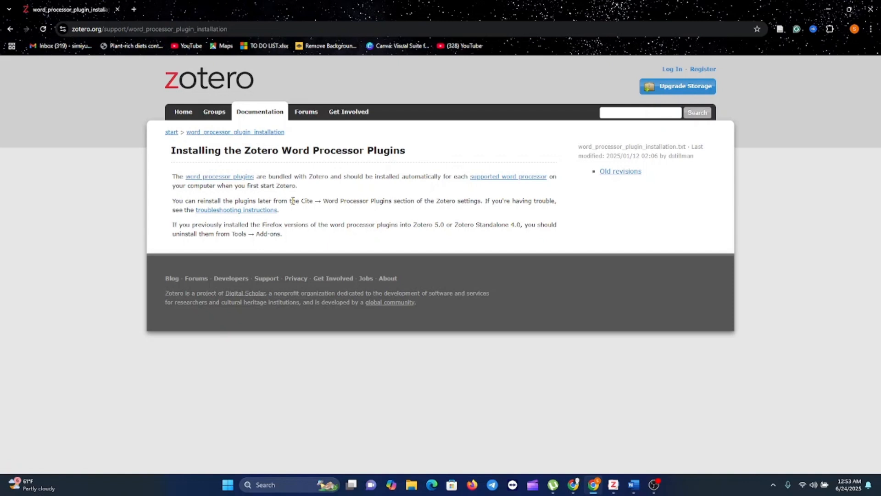
- Switch back to Word and look over the Zotero commands and the start of the Introduction
left_click(634, 486)
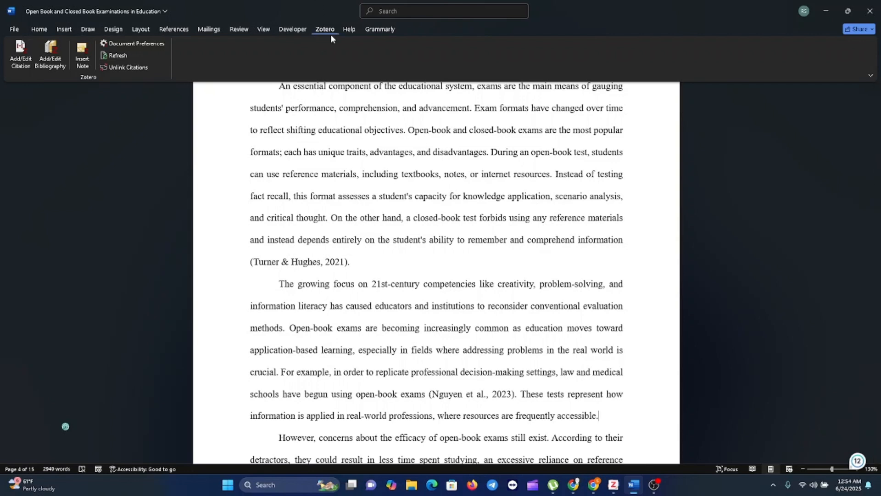
scroll(339, 102, "up", 2)
scroll(339, 102, "up", 5)
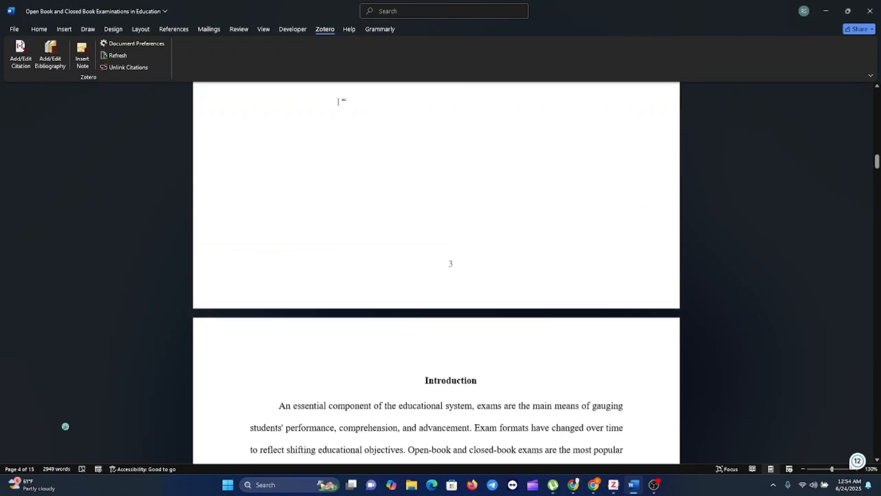
scroll(339, 102, "down", 1)
scroll(339, 101, "down", 2)
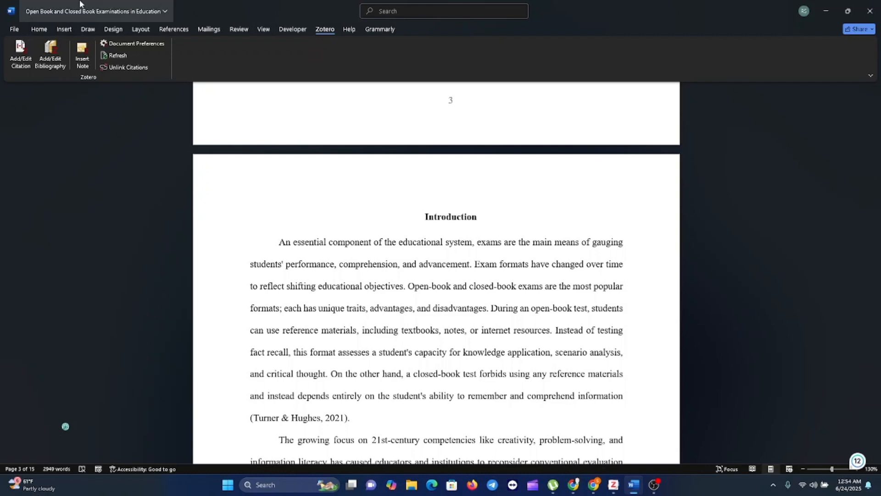
- Copy the first sentence of the Introduction, from "An essential component" through "advancement", without its final period
left_click(39, 29)
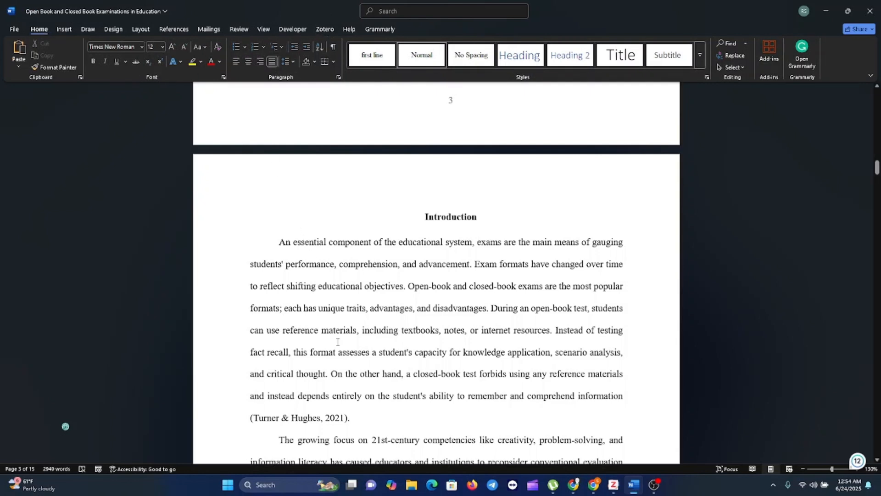
scroll(338, 342, "up", 20)
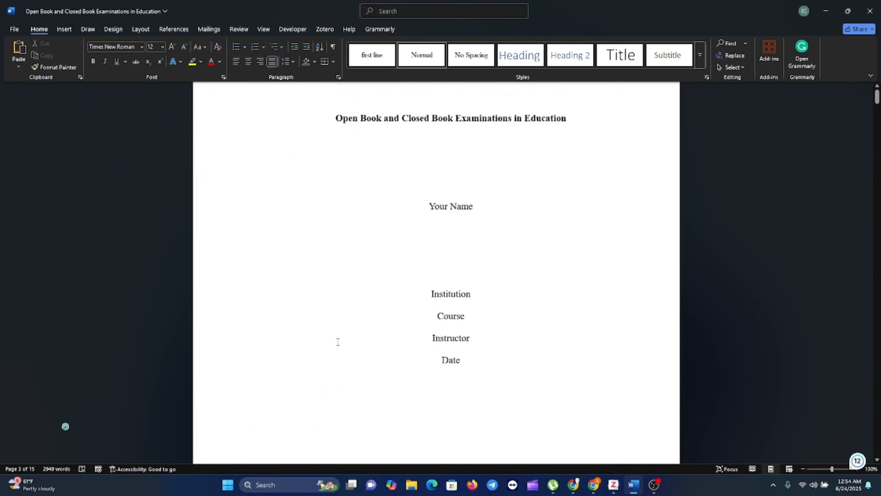
scroll(338, 342, "down", 15)
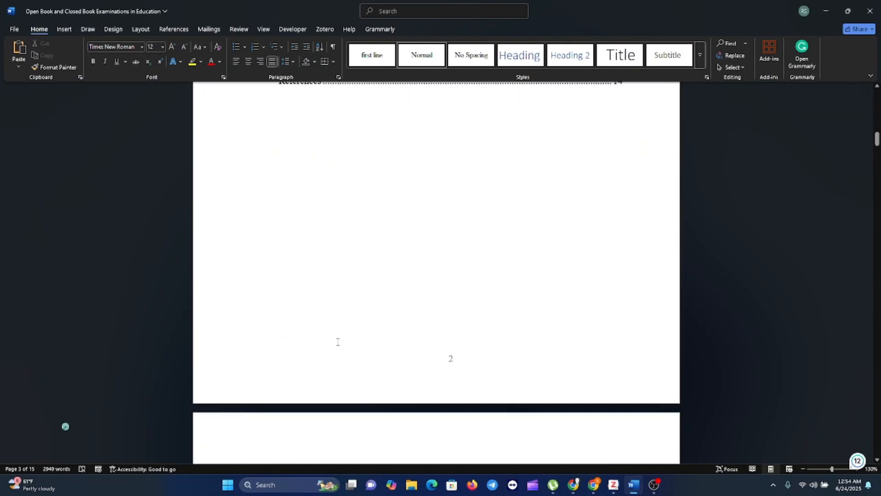
scroll(338, 343, "down", 10)
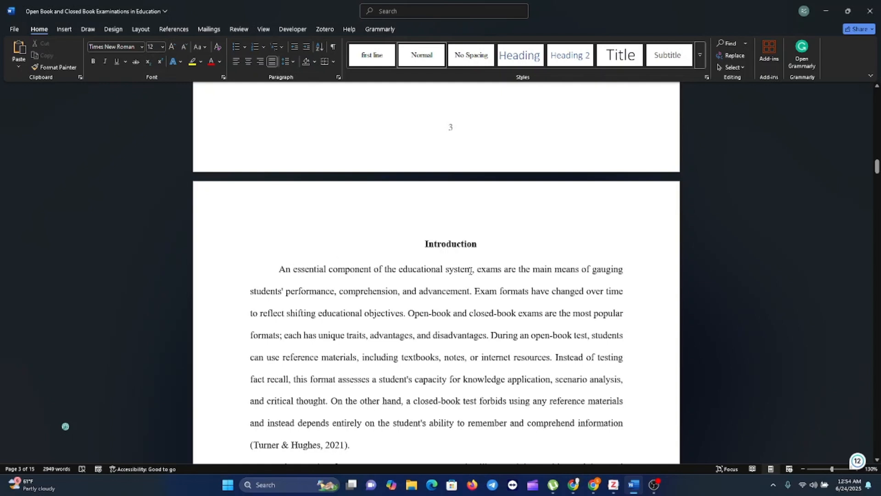
left_click_drag(278, 269, 470, 299)
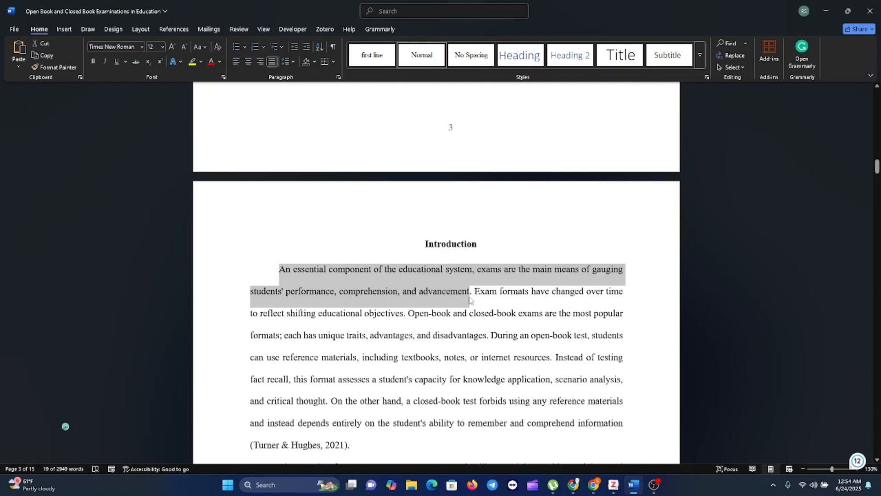
- Switch to Chrome, open Google Scholar in a new tab in place of the plugin page, and search for the copied sentence
left_click(594, 484)
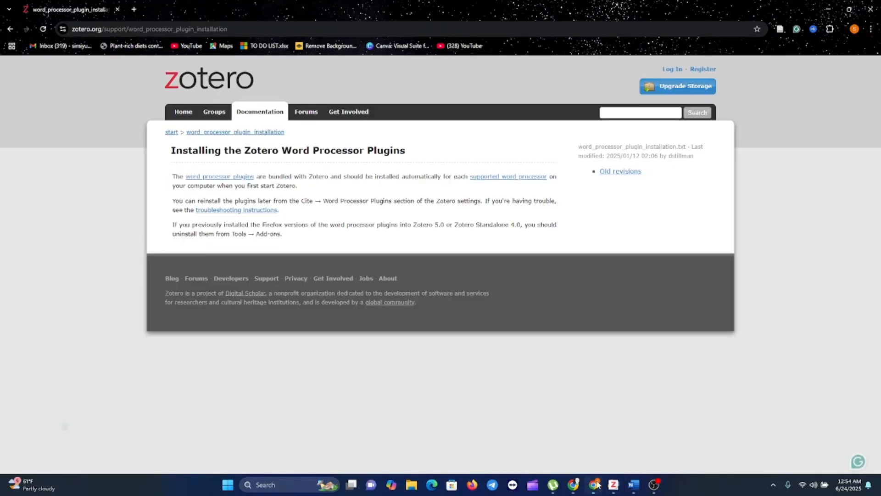
left_click(136, 9)
left_click(117, 10)
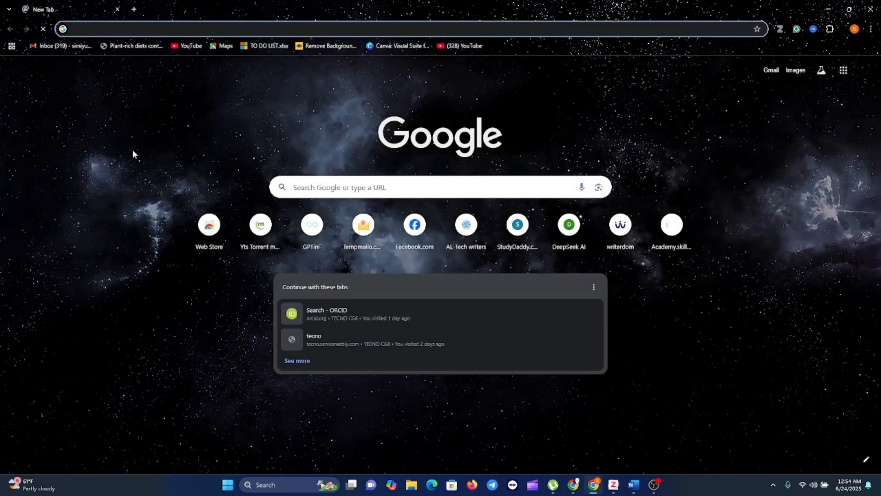
type("goog")
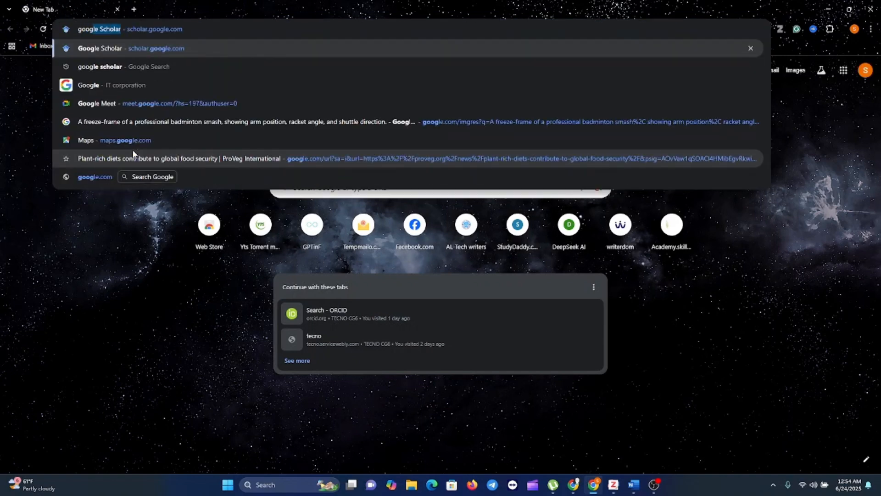
type("l")
key("Return")
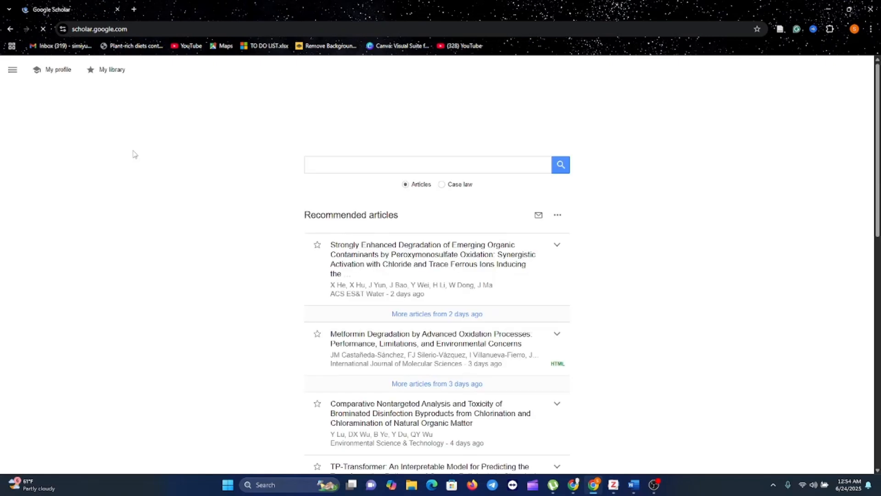
key("ctrl+v")
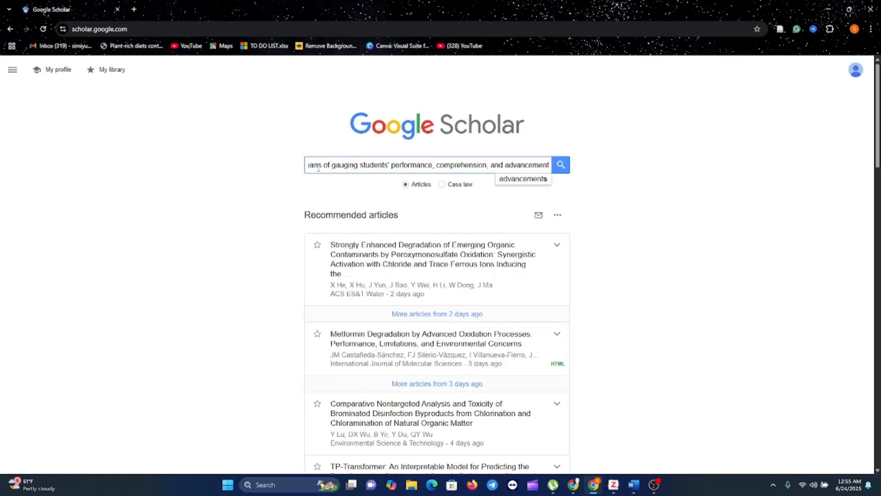
key("Return")
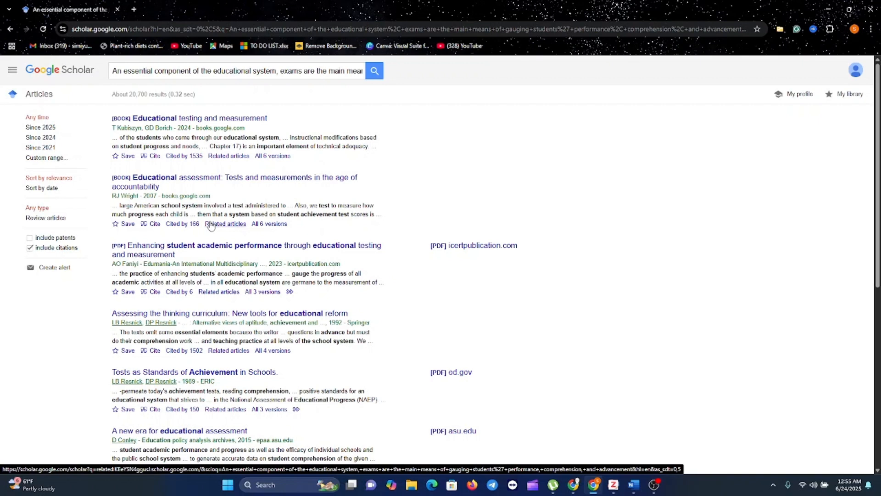
- Limit the Scholar results to a custom year range of 2020 to 2025
left_click(50, 163)
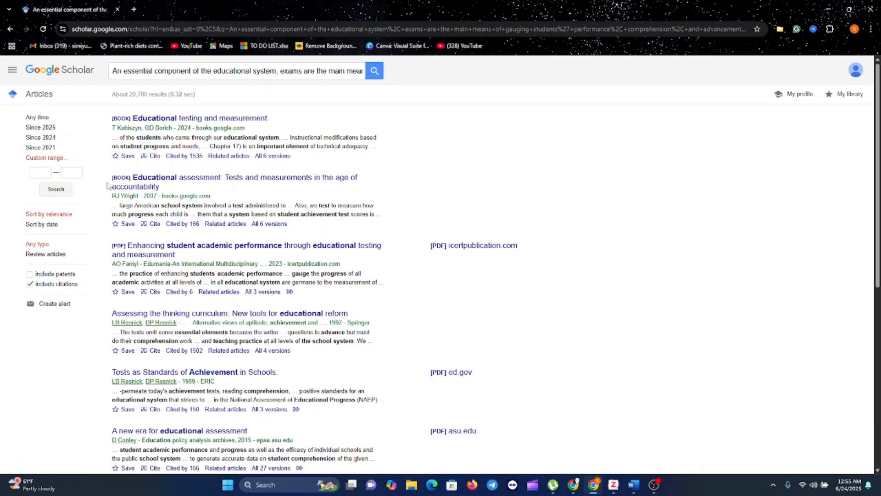
left_click(46, 173)
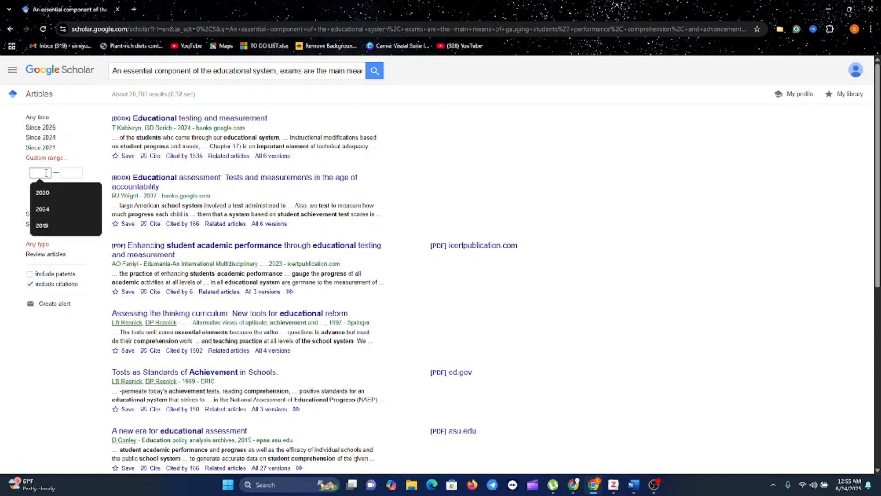
left_click(54, 189)
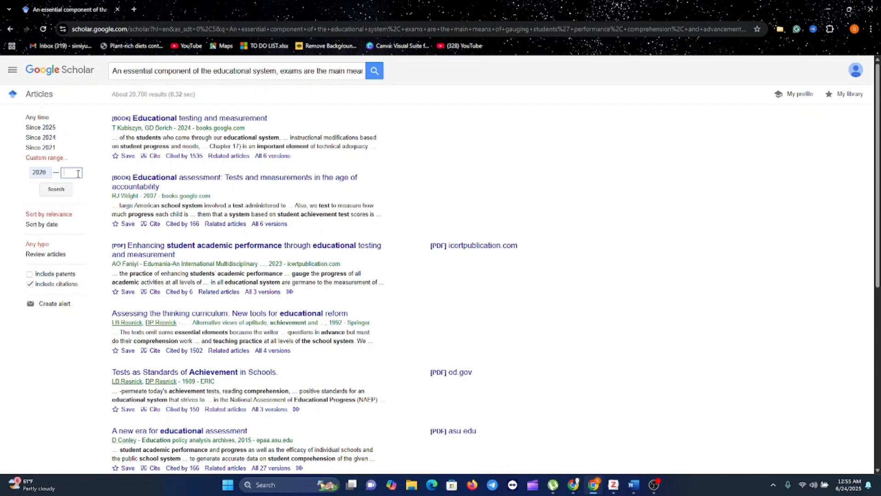
left_click(78, 174)
left_click(79, 195)
left_click(66, 192)
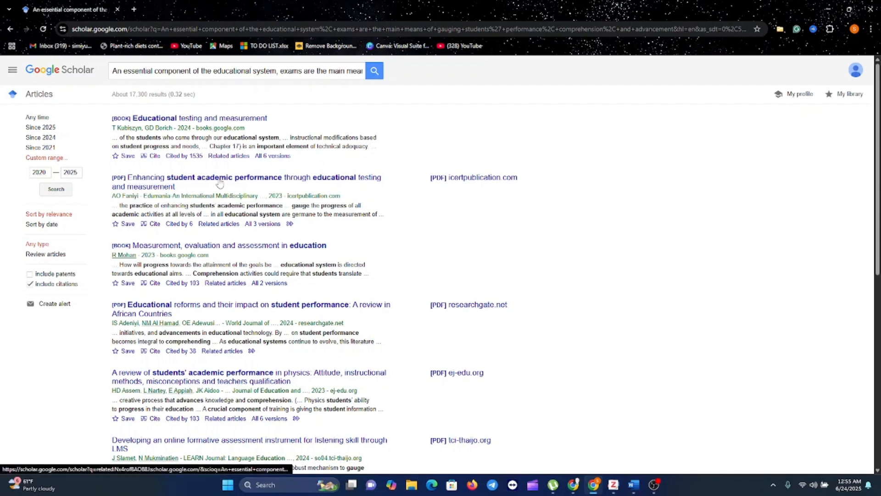
- Open the "Educational testing and measurement" book result, save it with the Zotero connector, and check its entry in the Zotero library
left_click(188, 120)
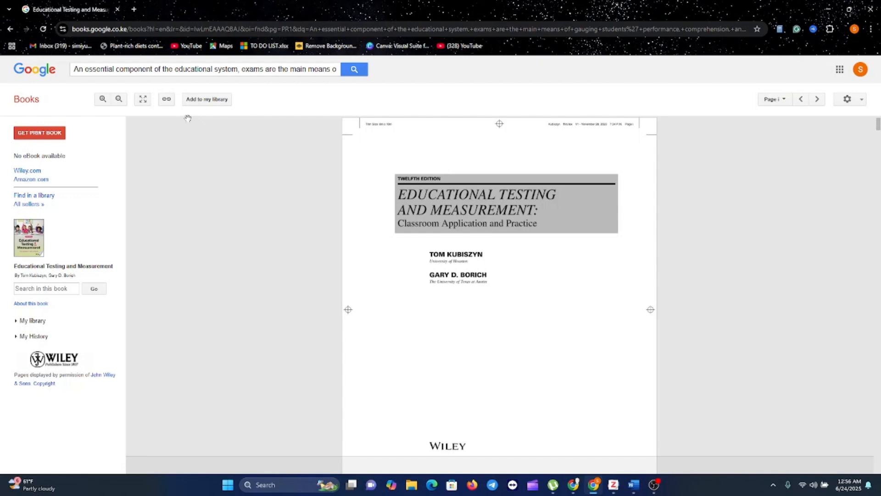
left_click(780, 29)
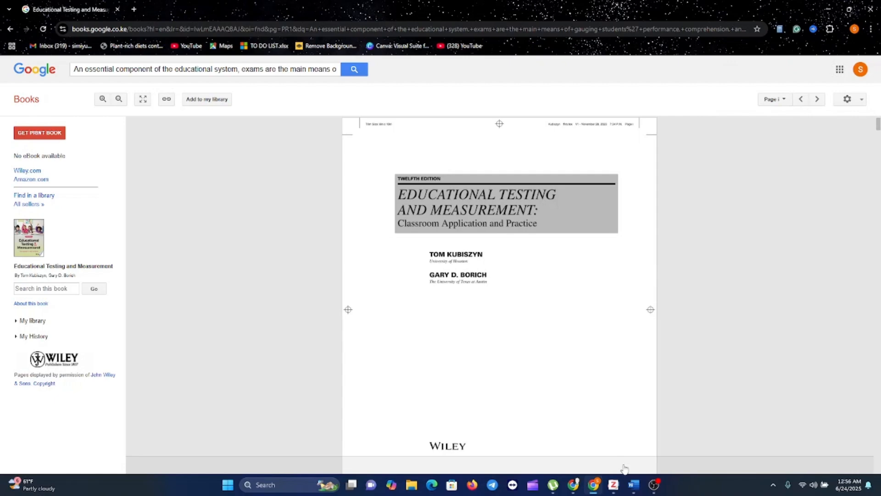
left_click(613, 485)
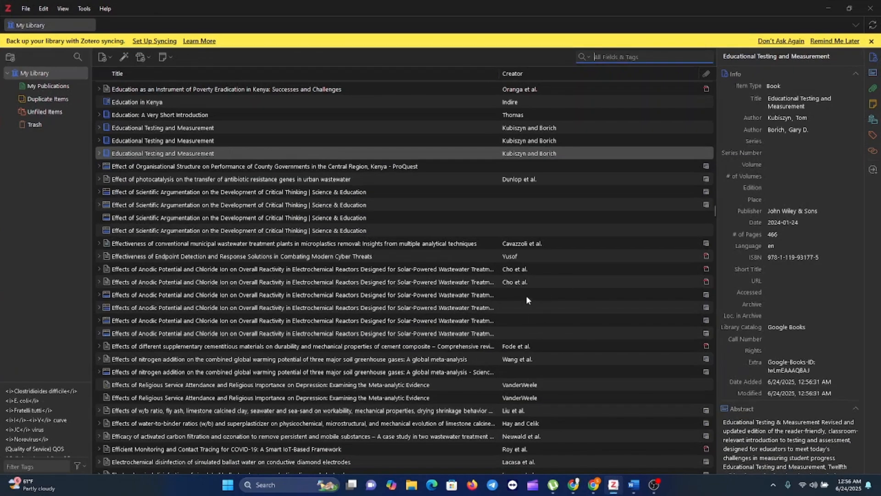
- Look up the Zotero app in Windows search and dismiss the results
left_click(280, 484)
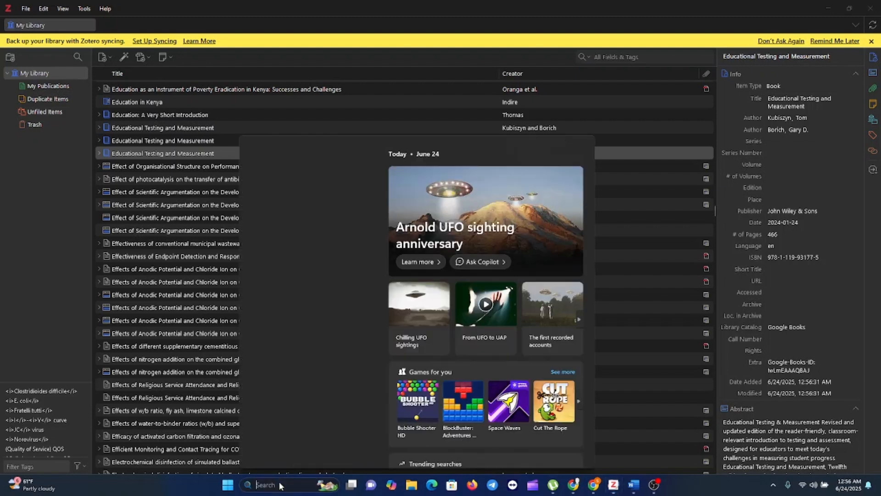
type("zoter")
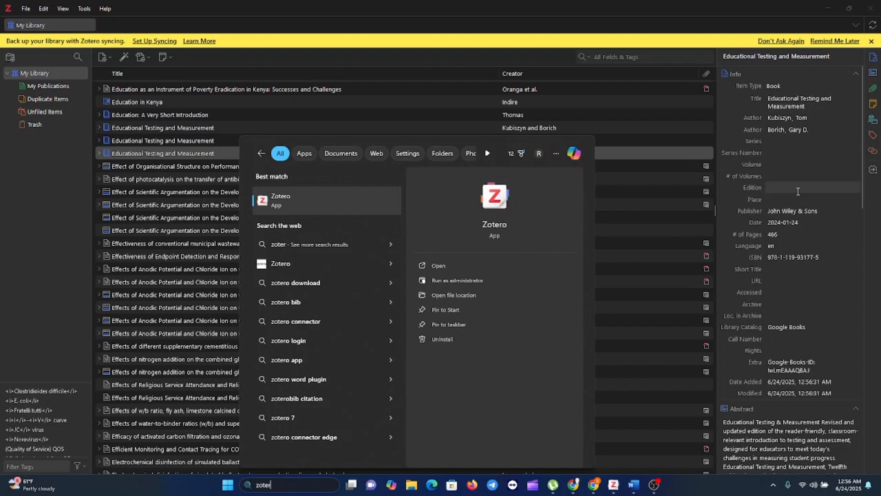
left_click(645, 7)
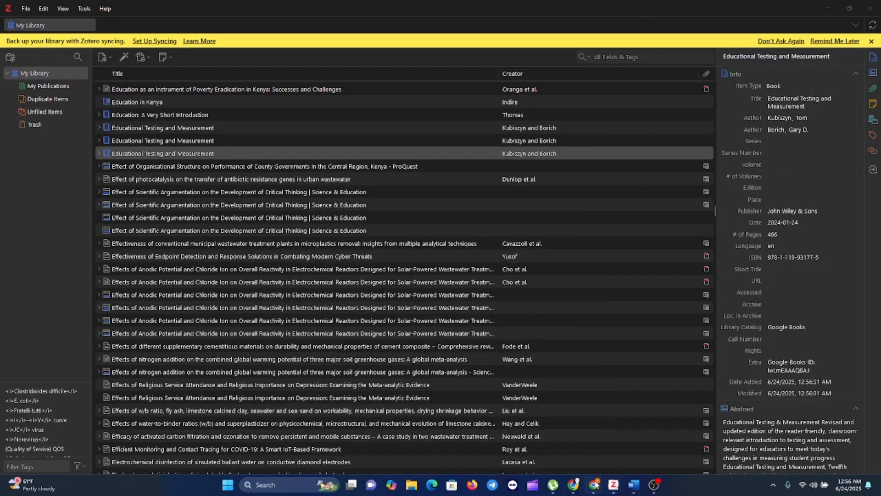
- Switch back to Chrome, save the book to My Library with the Zotero connector again, and review its entry in Zotero
left_click(594, 484)
left_click(779, 30)
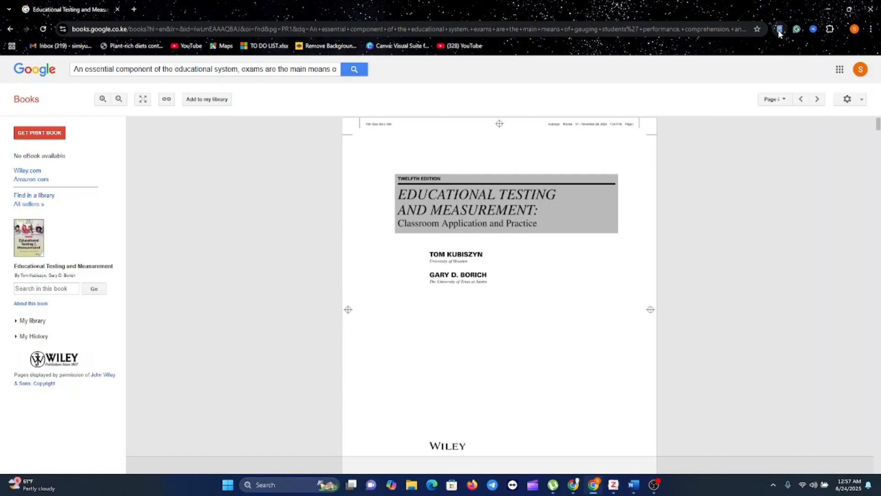
left_click(779, 30)
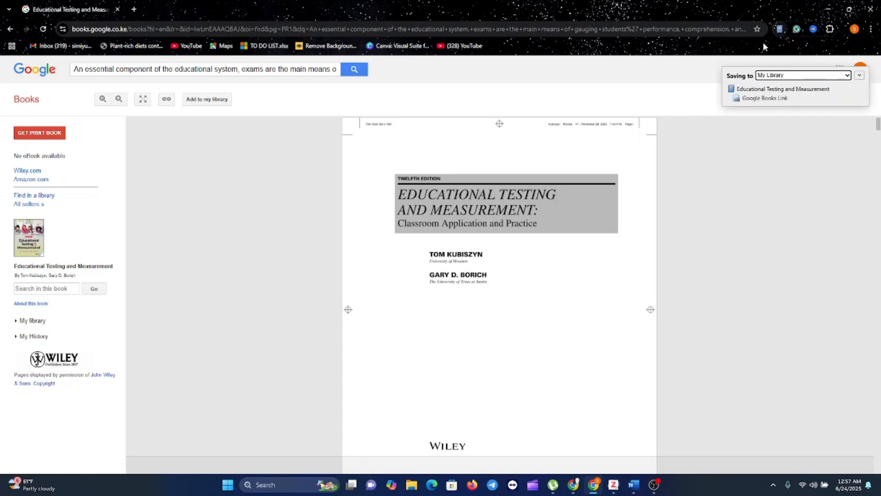
left_click(614, 486)
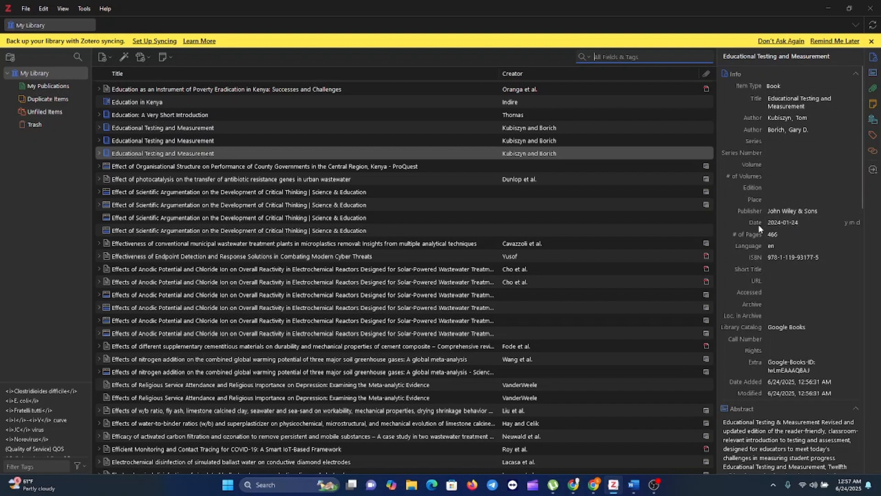
left_click(825, 5)
- Switch to Word and insert a space before the period after "advancement" in the first Introduction sentence
left_click(634, 485)
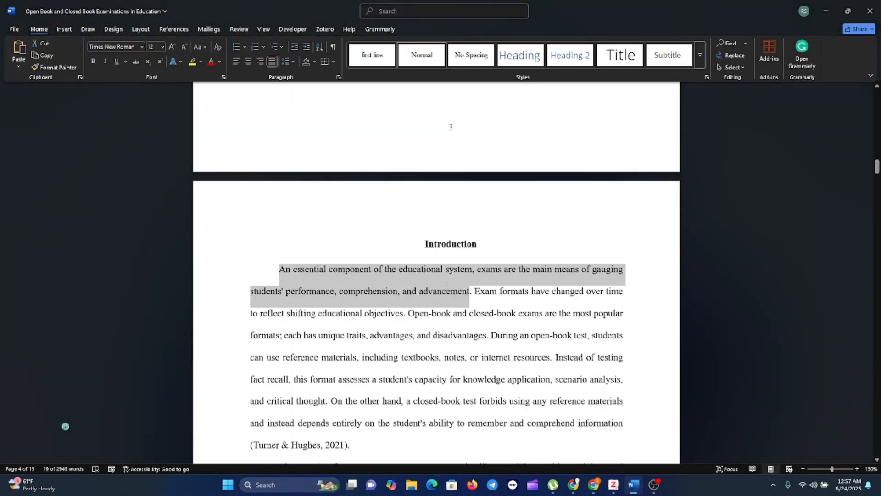
left_click(469, 297)
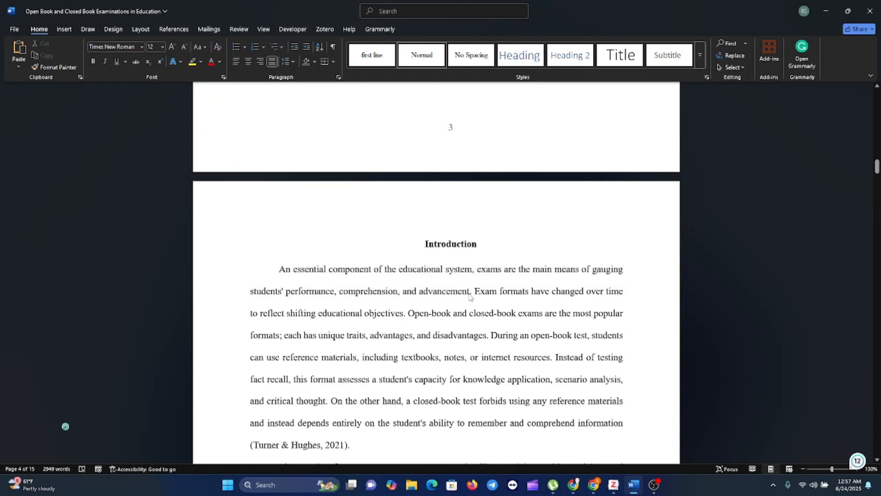
type(".")
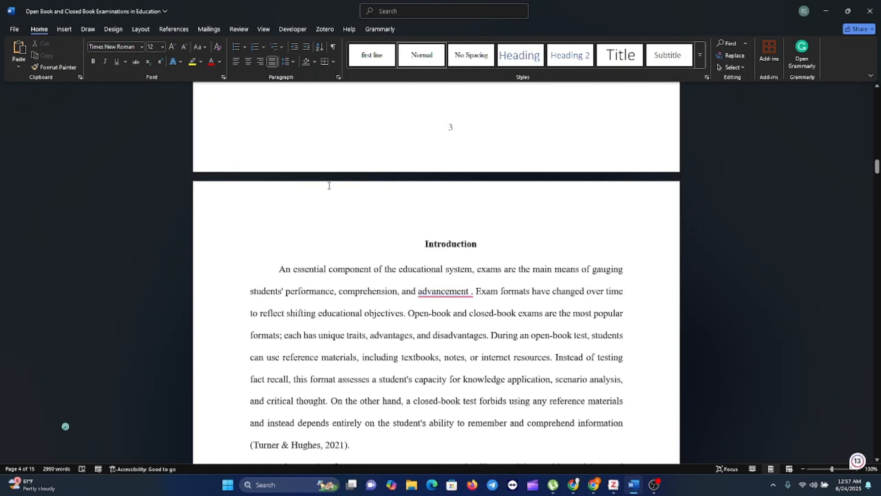
- Insert a Zotero citation for "Educational Testing and Measurement" after "advancement", using the American Psychological Association (APA) 7th edition style
left_click(324, 28)
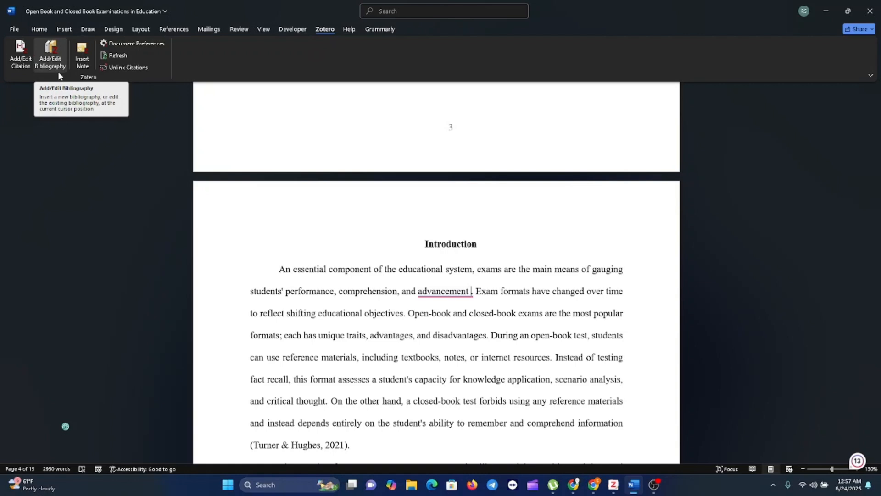
left_click(22, 67)
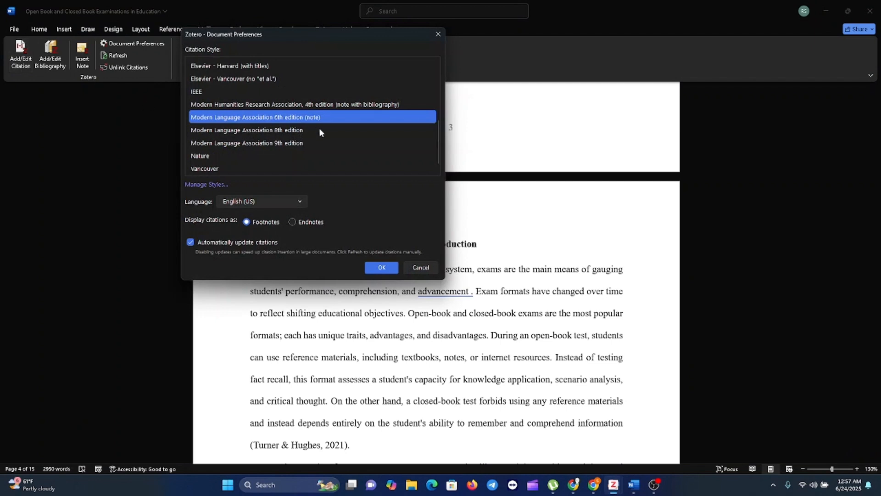
scroll(320, 132, "up", 5)
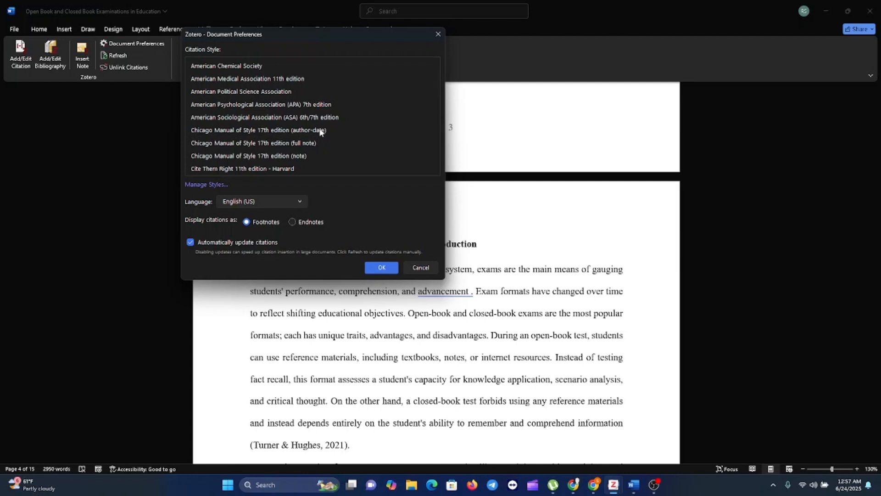
left_click(308, 105)
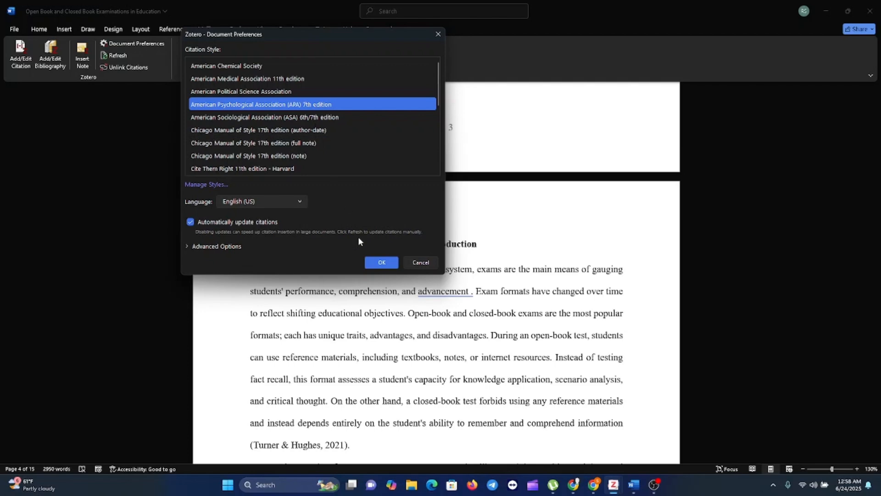
left_click(381, 263)
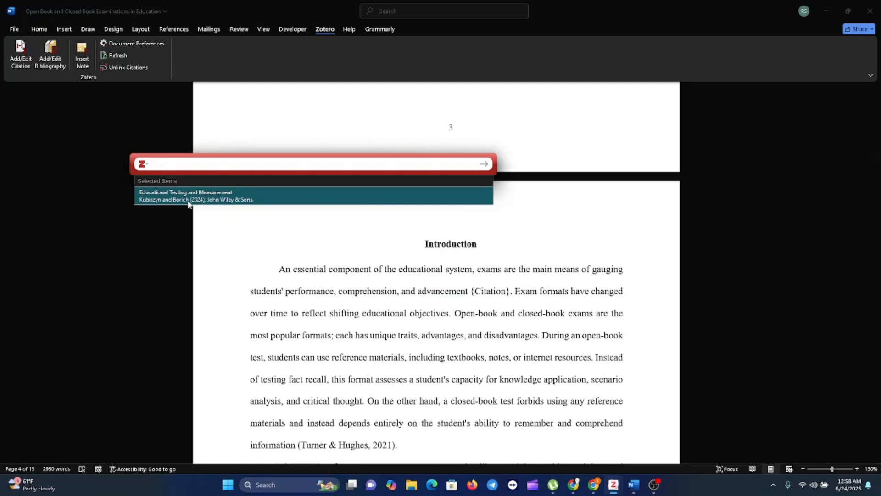
left_click(207, 199)
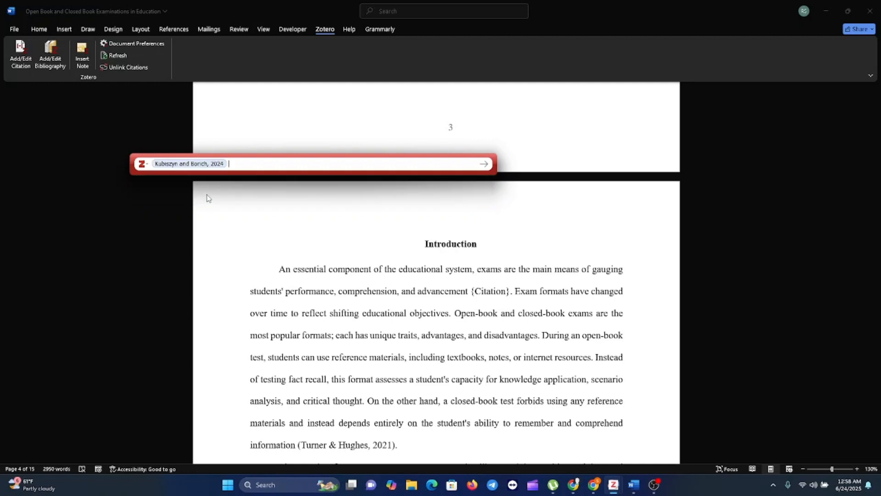
key("Return")
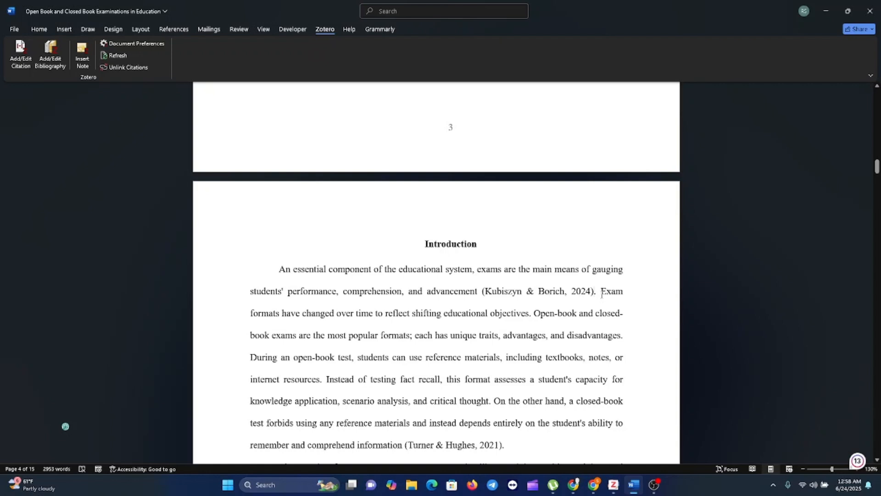
- Copy the "Exam formats have changed over time" sentence from the Introduction and search Google Scholar in Chrome for it
left_click_drag(601, 294, 534, 319)
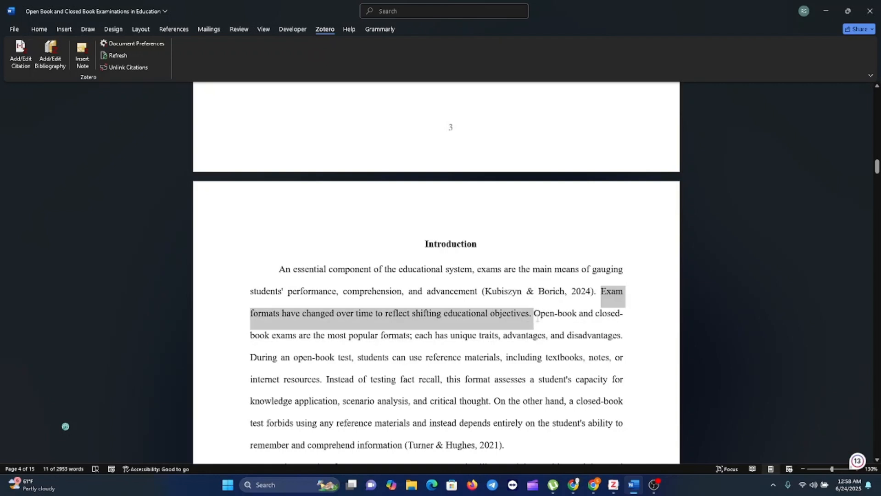
left_click(593, 486)
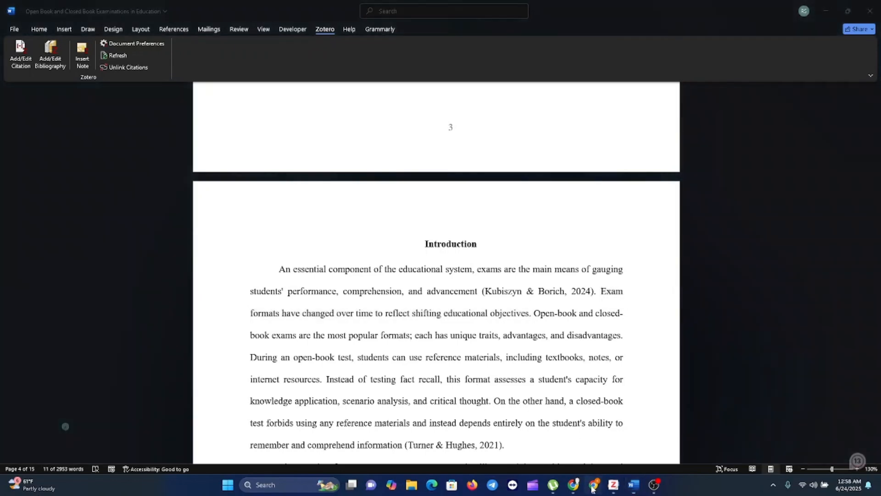
left_click(10, 29)
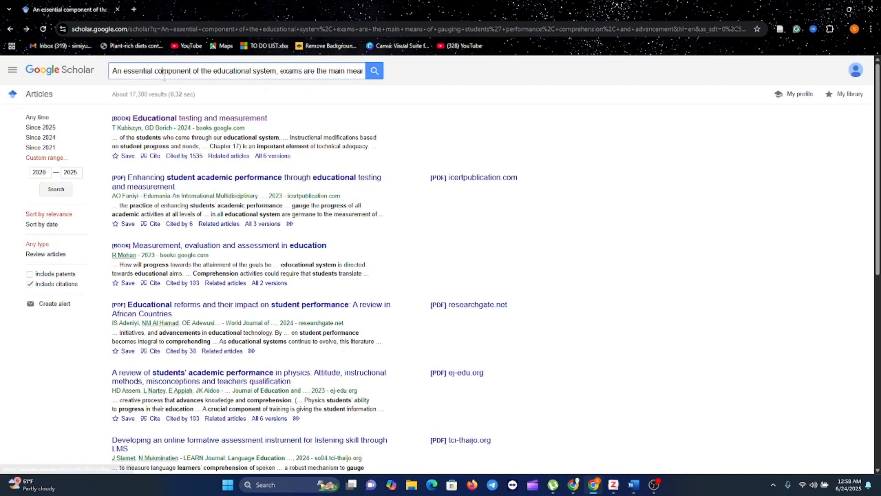
key("ctrl+a")
key("BackSpace")
key("ctrl+v")
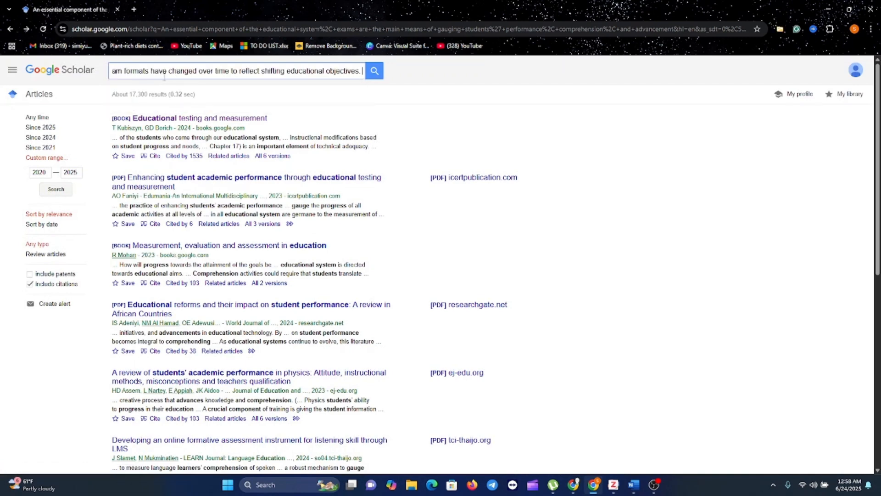
key("Return")
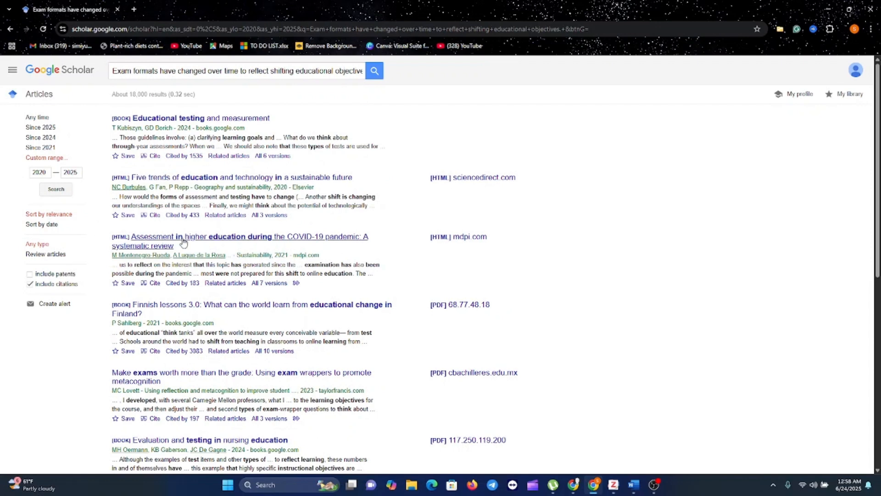
- Open the book "Finnish Lessons 3.0", save it to My Library with the Zotero connector, and review its entry in Zotero
left_click(187, 310)
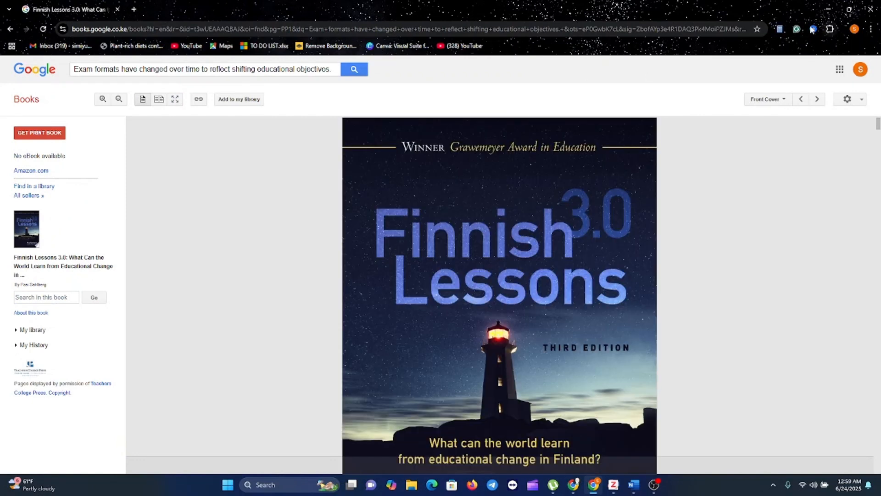
left_click(781, 29)
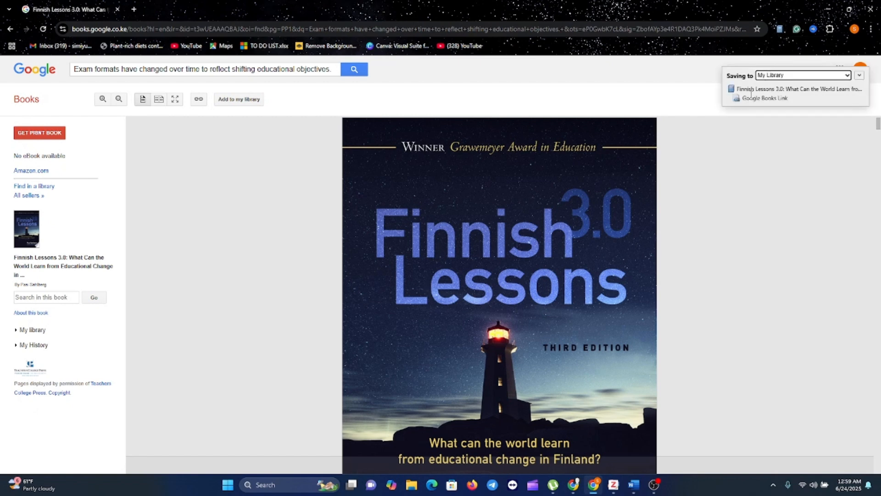
left_click(615, 487)
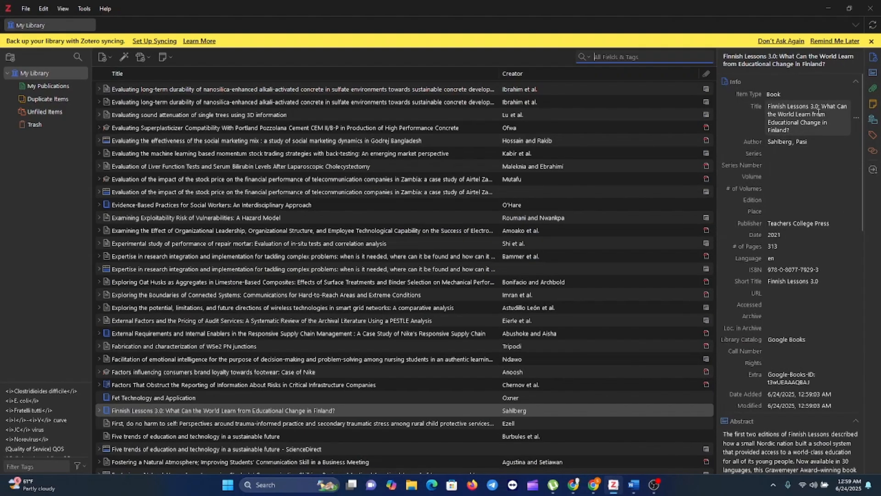
left_click(829, 8)
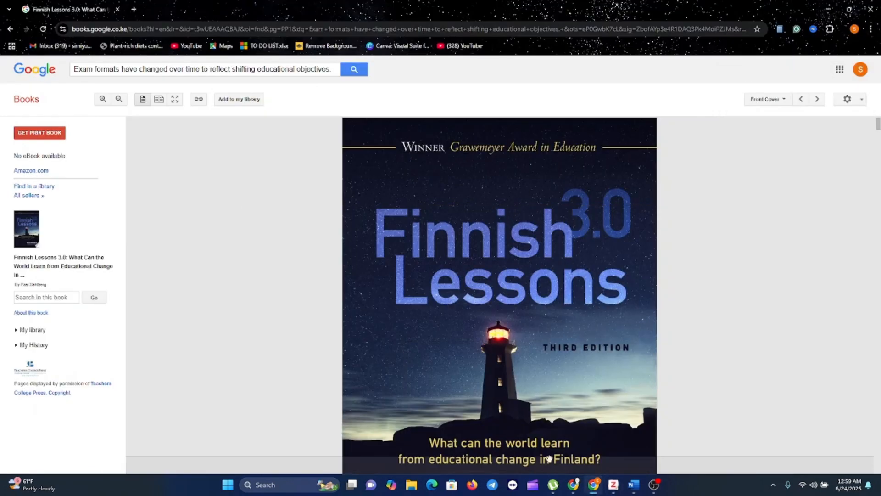
- Switch to Word and insert a Zotero citation for "Finnish Lessons 3.0" after "objectives" in the second Introduction sentence, preceded by a space
left_click(634, 485)
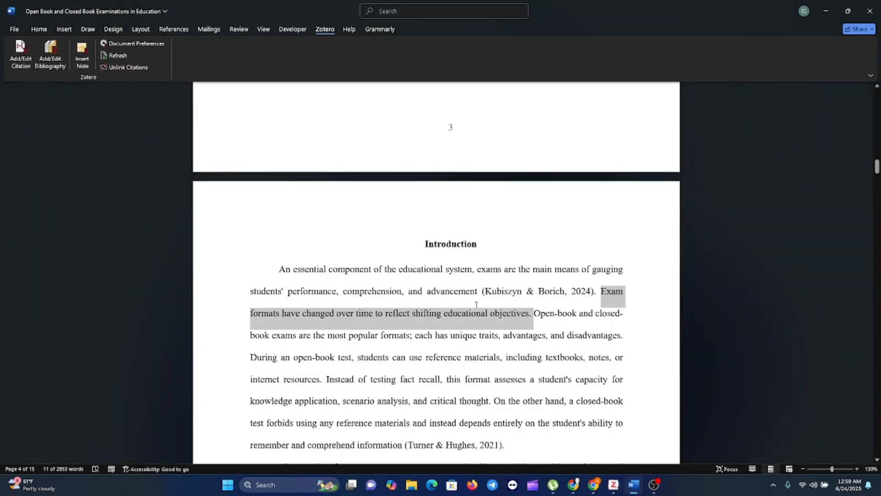
left_click(530, 315)
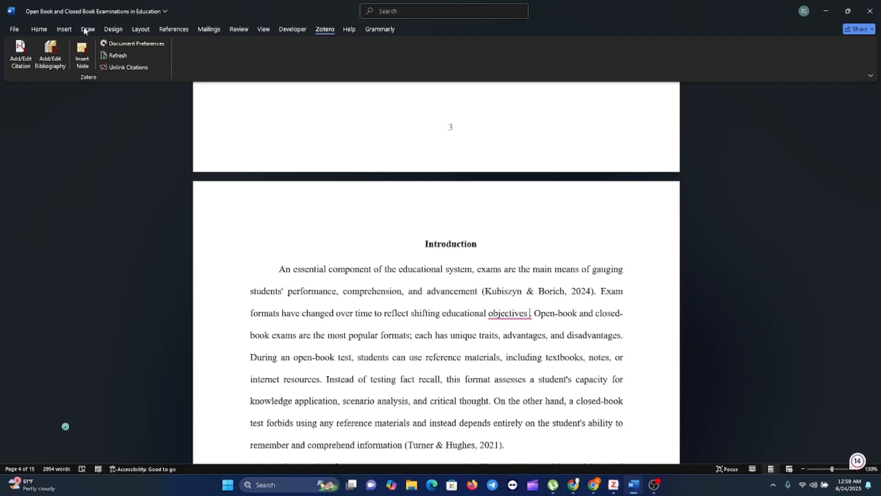
left_click(20, 64)
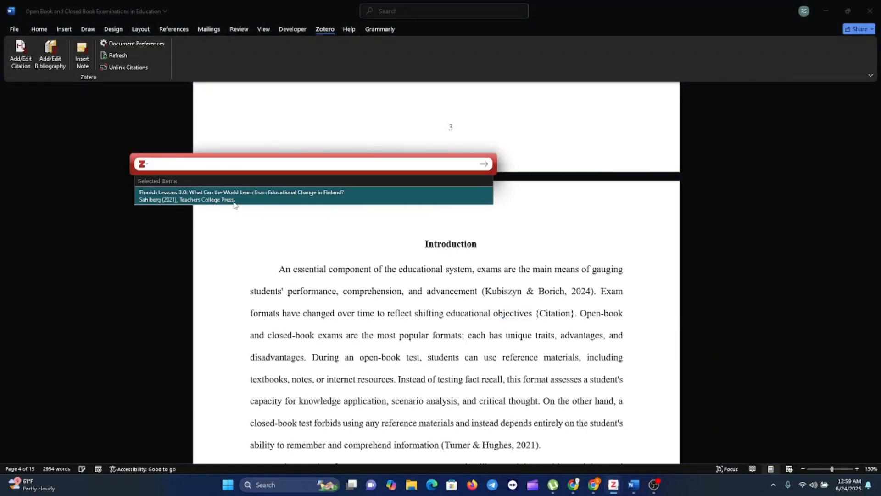
left_click(234, 199)
key("Return")
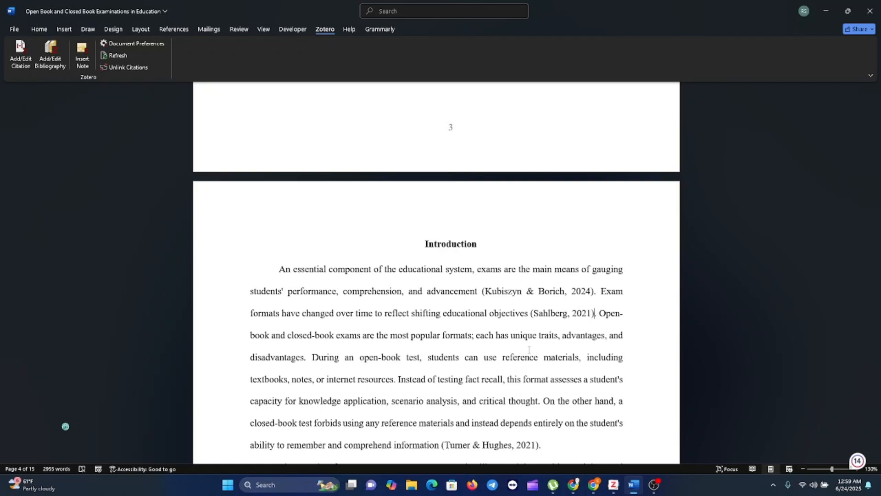
left_click(596, 301)
- Change the document's Zotero citation style to IEEE
mouse_move(616, 485)
left_click(136, 45)
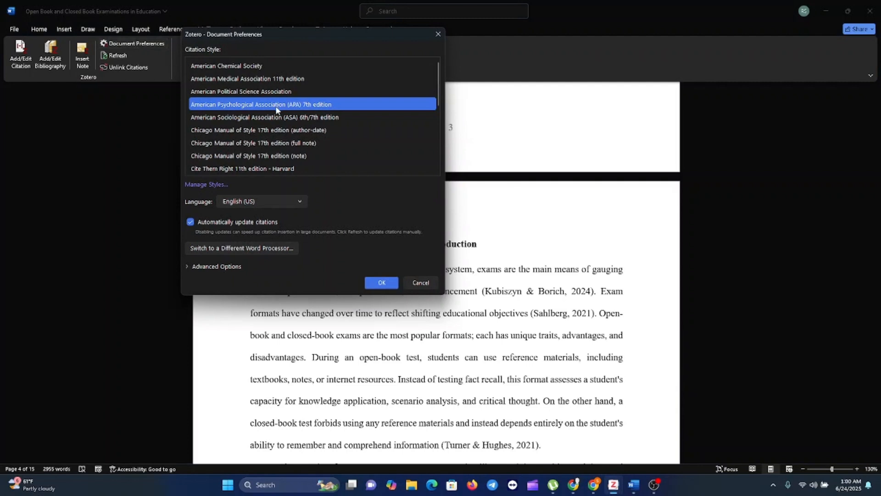
scroll(277, 109, "down", 5)
scroll(277, 110, "up", 5)
scroll(335, 125, "down", 5)
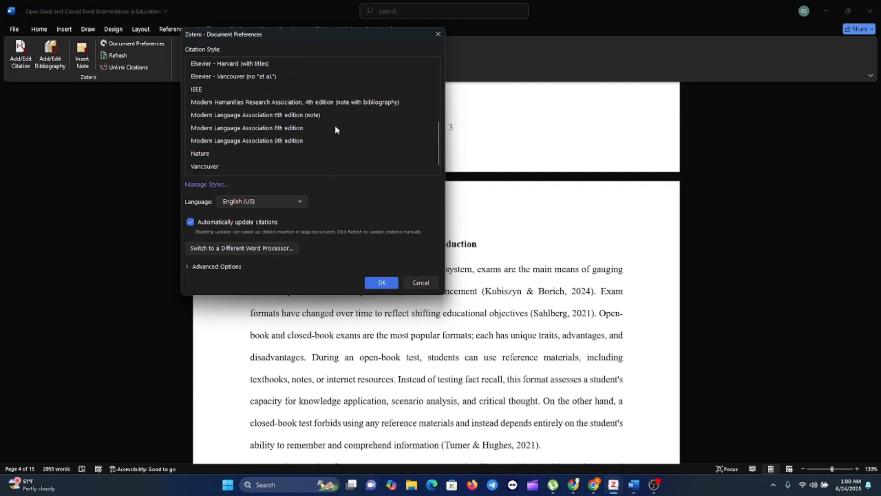
left_click(224, 88)
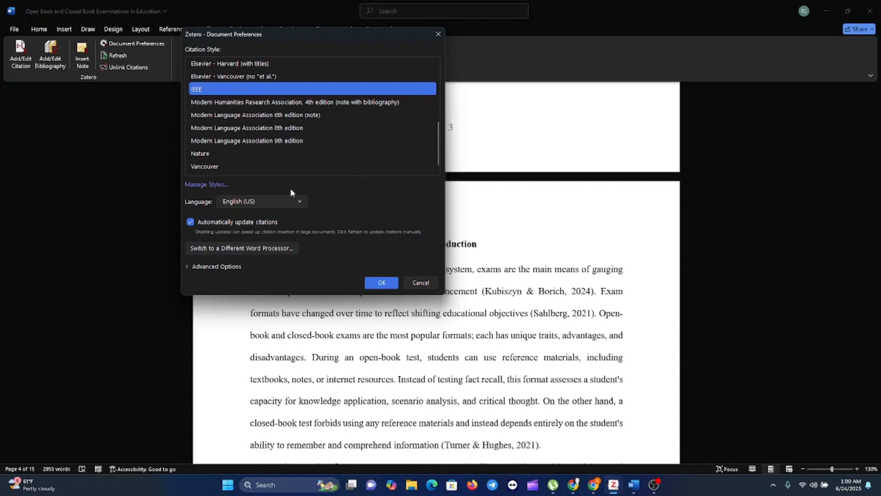
left_click(382, 282)
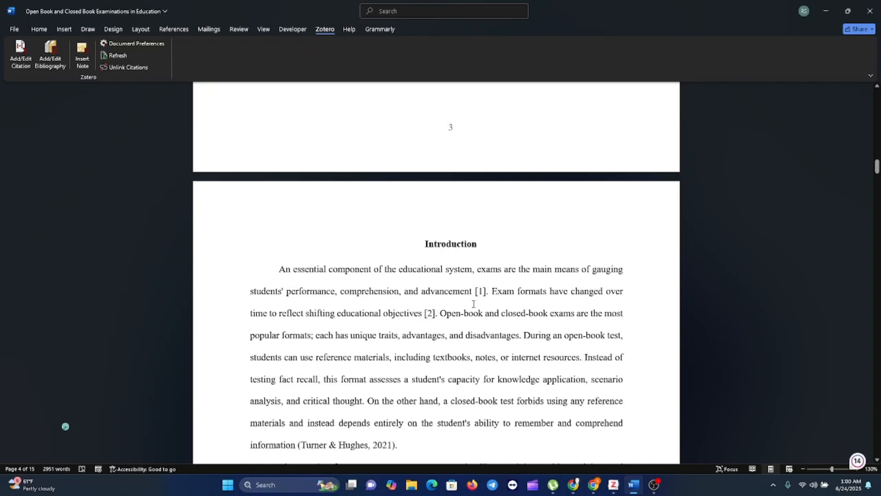
- Insert the Zotero bibliography below the last reference on page 15
scroll(473, 304, "down", 20)
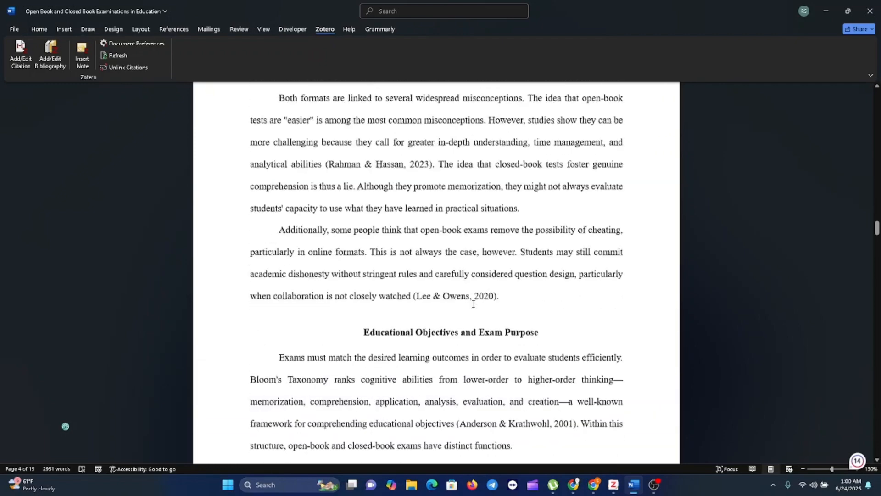
scroll(474, 304, "down", 20)
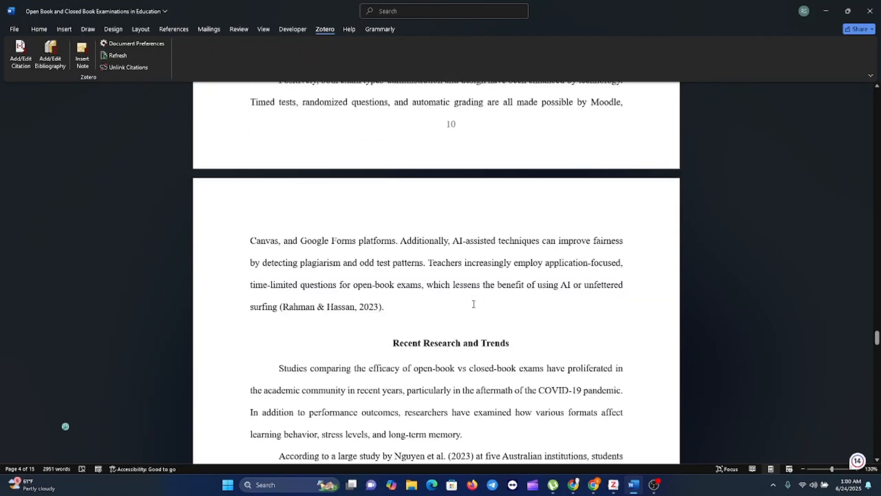
scroll(480, 274, "down", 20)
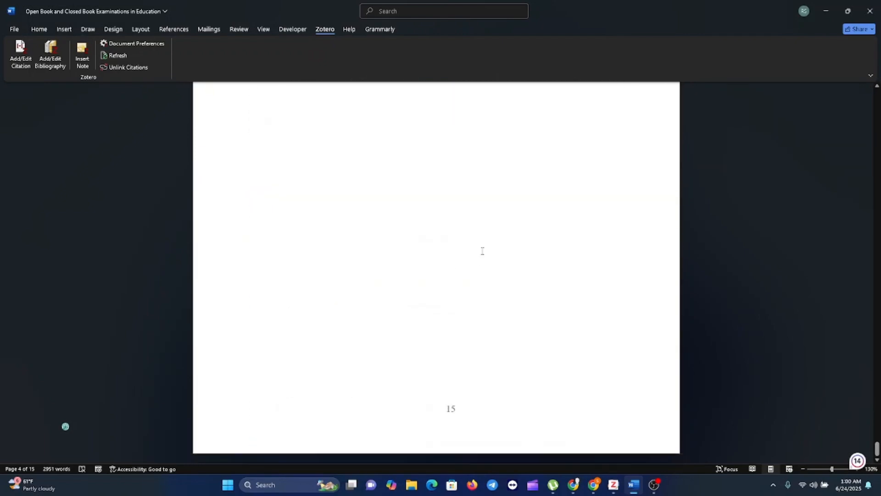
scroll(483, 251, "up", 10)
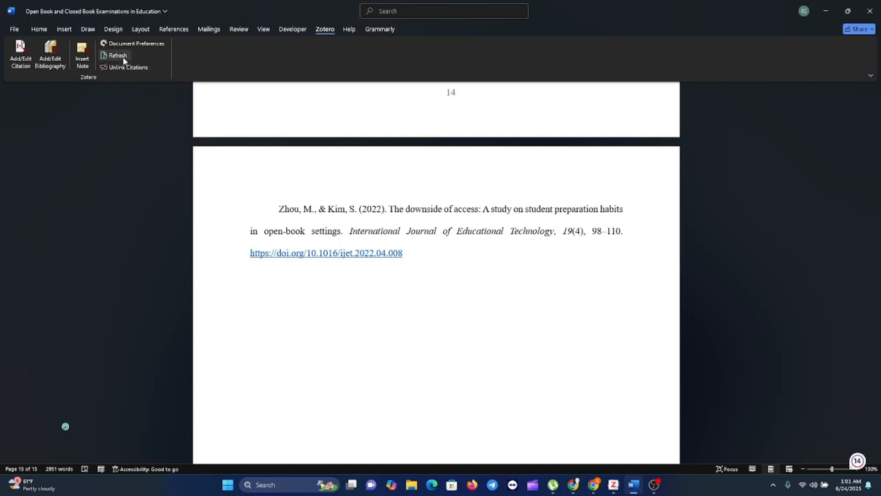
left_click(49, 60)
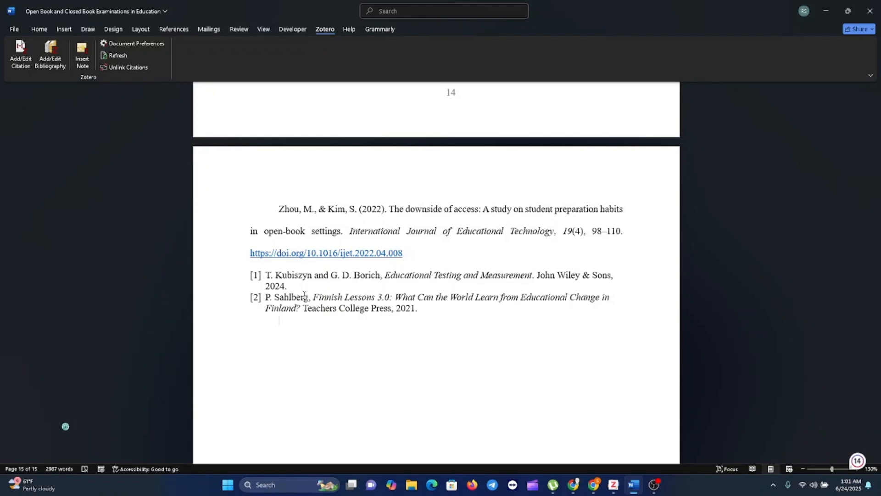
- Review the in-text citations in the Introduction and look through the available citation styles in the Zotero document preferences
scroll(305, 295, "up", 20)
scroll(304, 295, "up", 20)
scroll(304, 295, "up", 20)
scroll(304, 298, "up", 20)
scroll(305, 299, "up", 15)
scroll(304, 295, "down", 3)
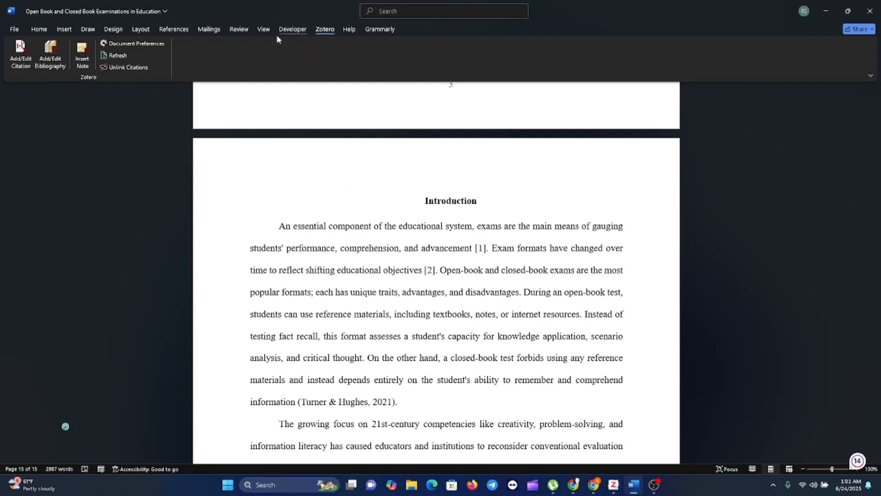
left_click(153, 44)
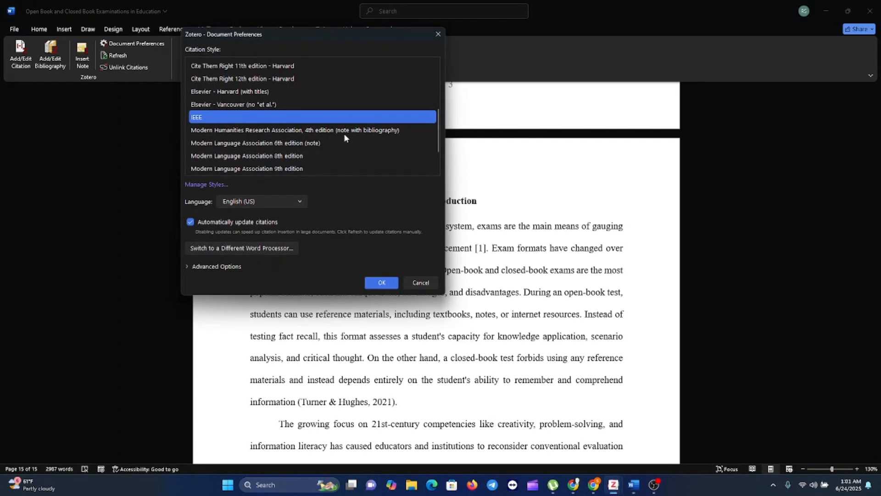
scroll(346, 137, "down", 1)
scroll(345, 137, "up", 4)
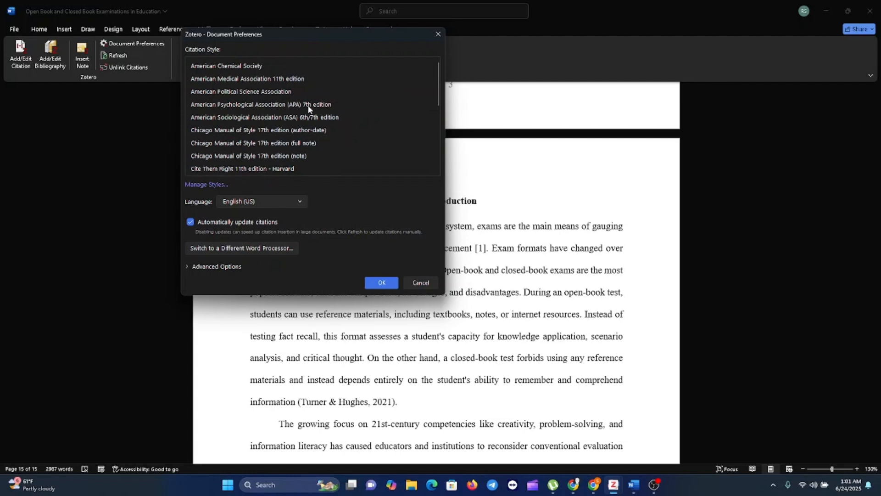
scroll(308, 108, "down", 4)
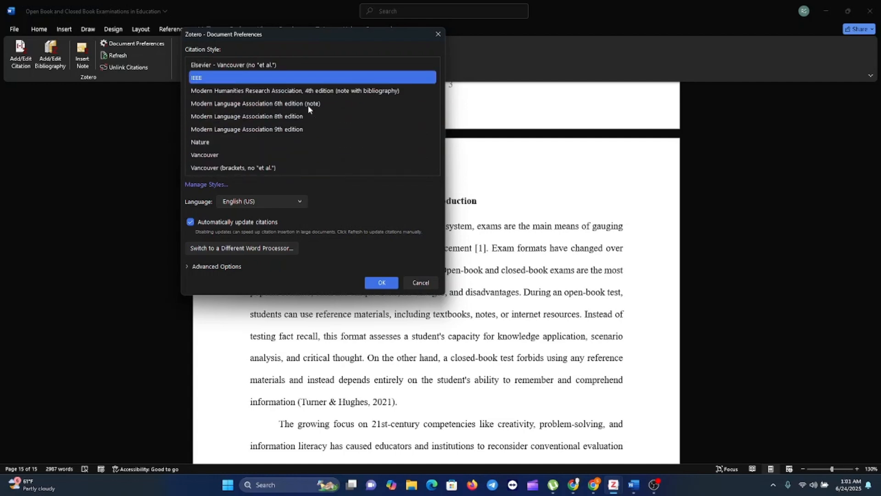
scroll(300, 143, "up", 6)
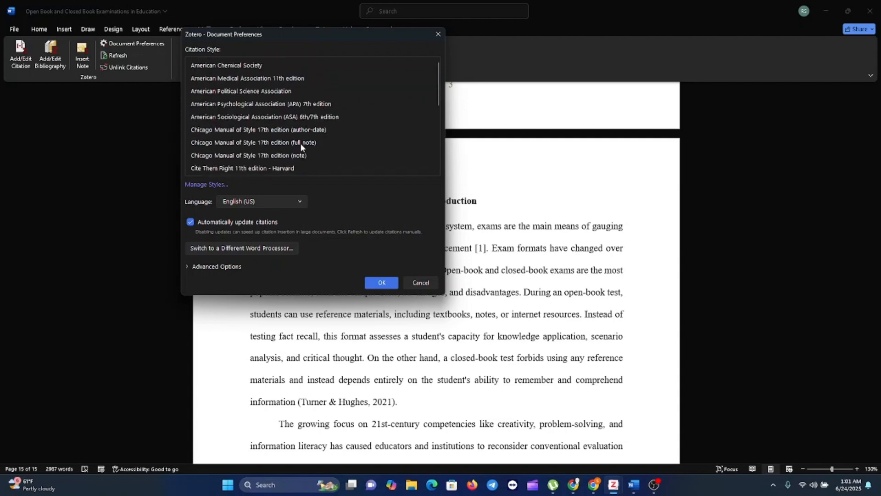
scroll(301, 145, "down", 6)
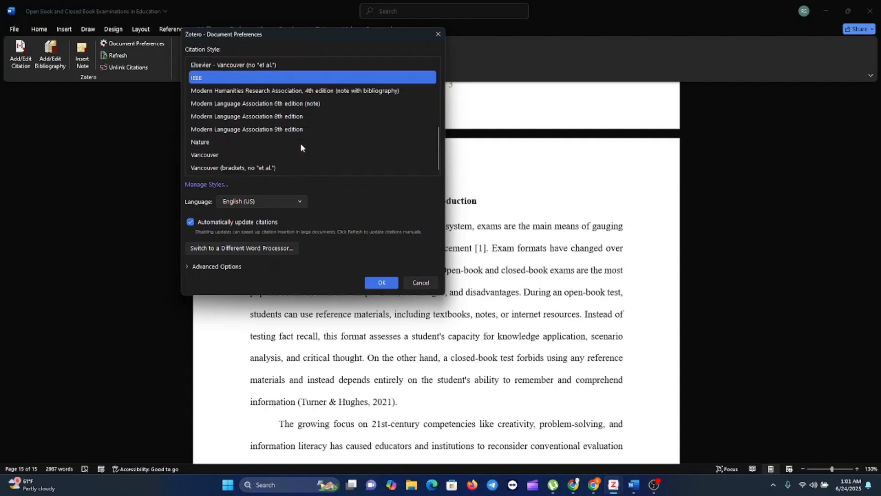
- Open the Zotero Style Repository from the style manager, search for "APA", and look through the matching styles
left_click(204, 186)
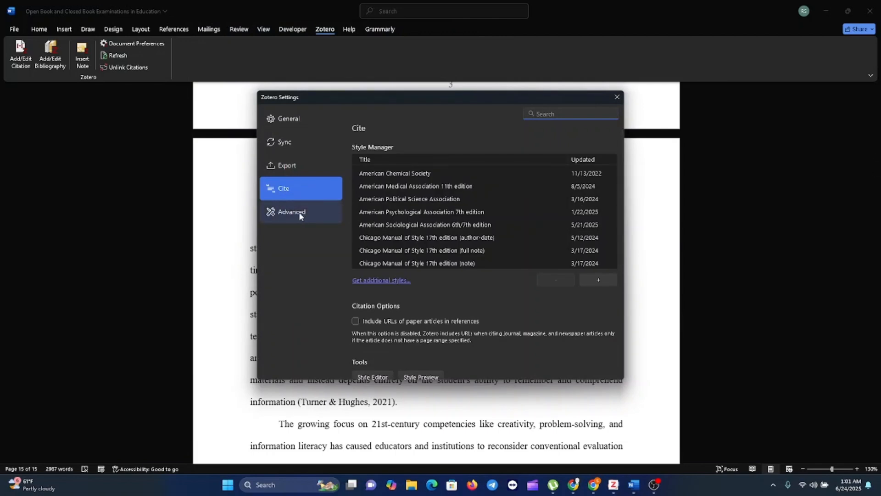
left_click(384, 282)
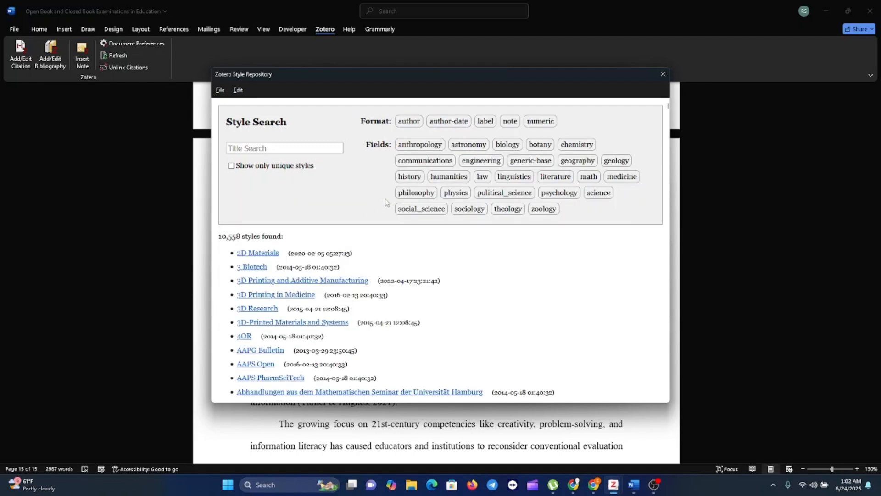
left_click(275, 148)
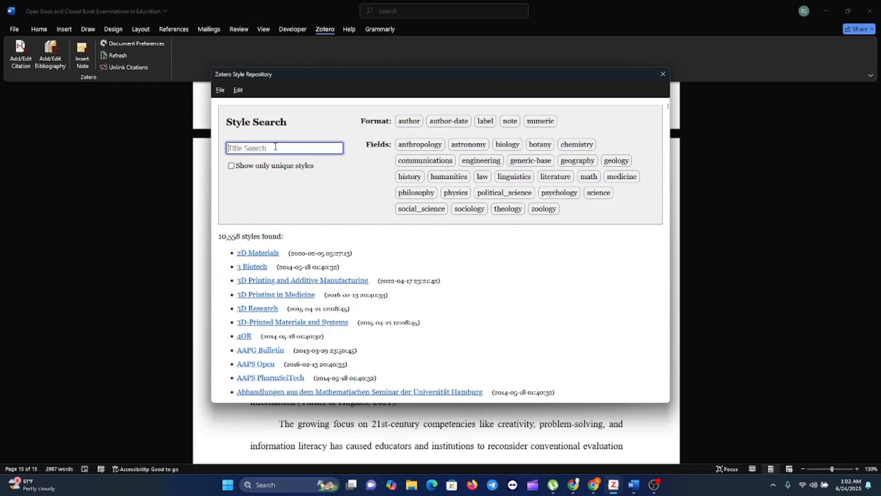
type("APA")
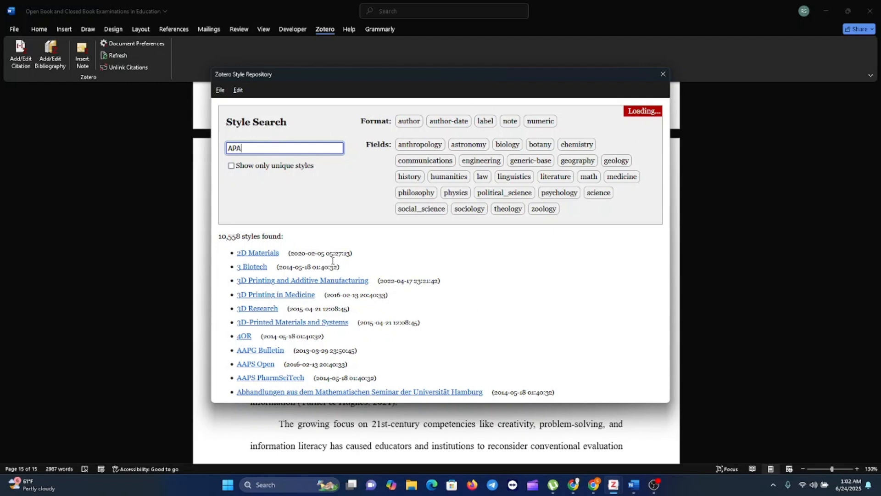
mouse_move(333, 262)
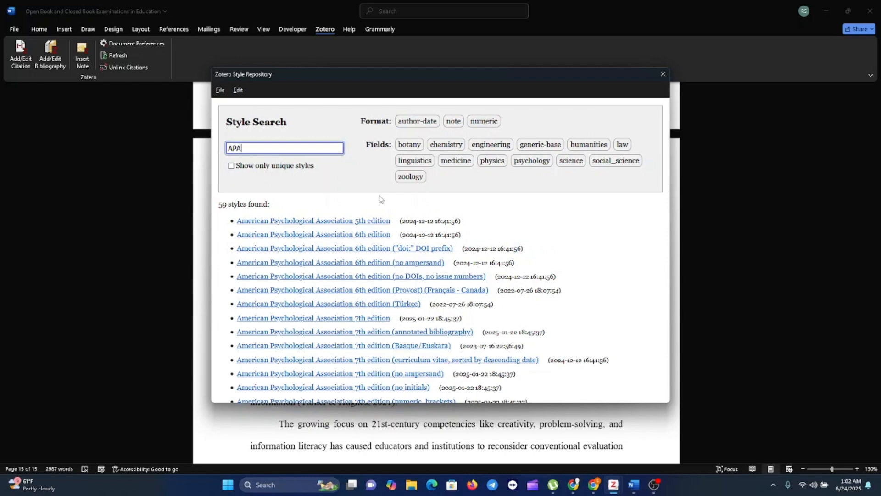
scroll(566, 215, "down", 1)
scroll(566, 215, "down", 5)
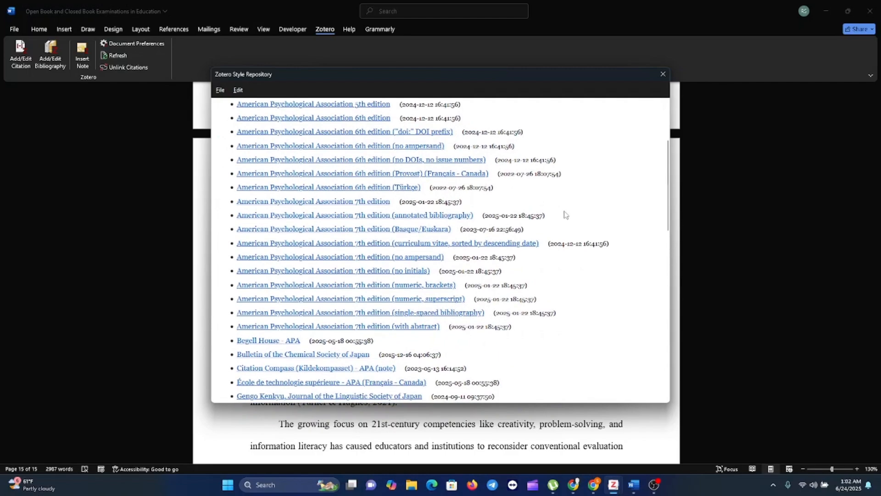
scroll(566, 215, "down", 4)
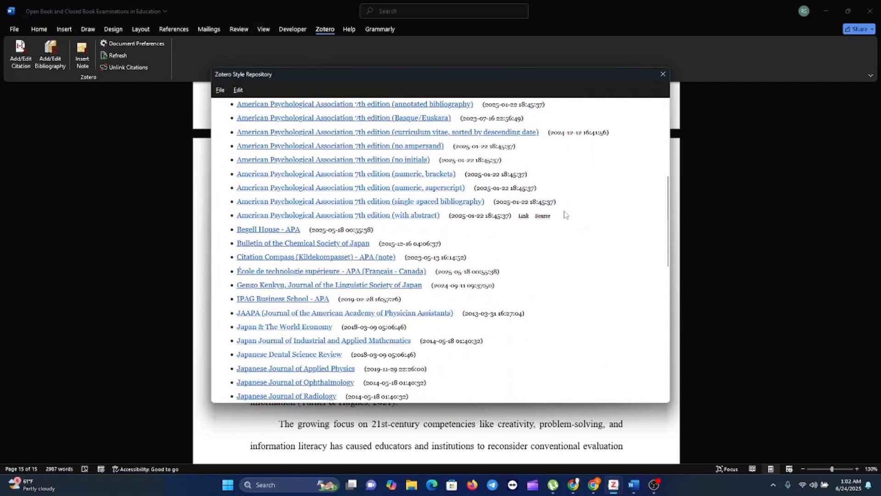
- Install the American Psychological Association 7th edition (annotated bibliography) style from the repository, and check the installed styles in the style manager
scroll(566, 215, "down", 2)
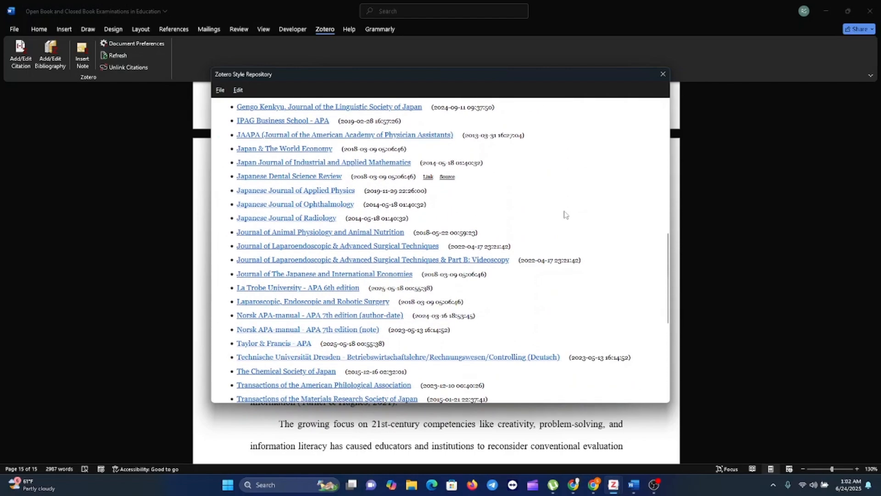
scroll(566, 215, "down", 2)
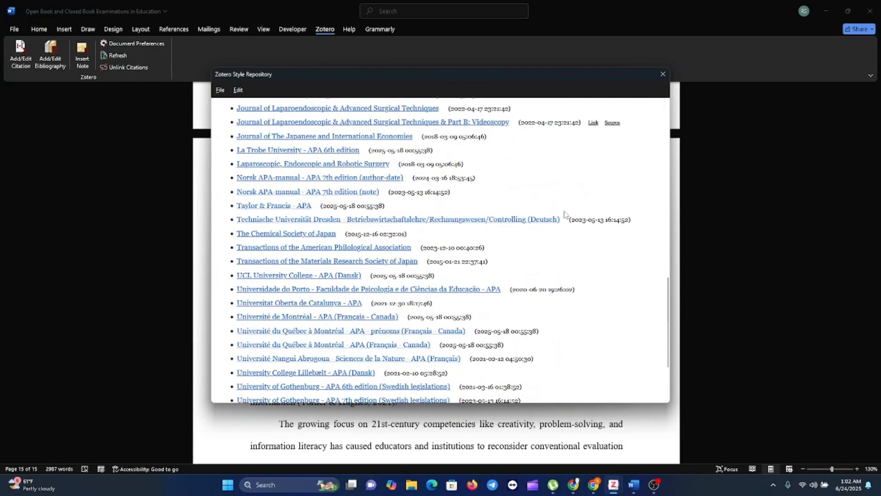
scroll(566, 214, "up", 15)
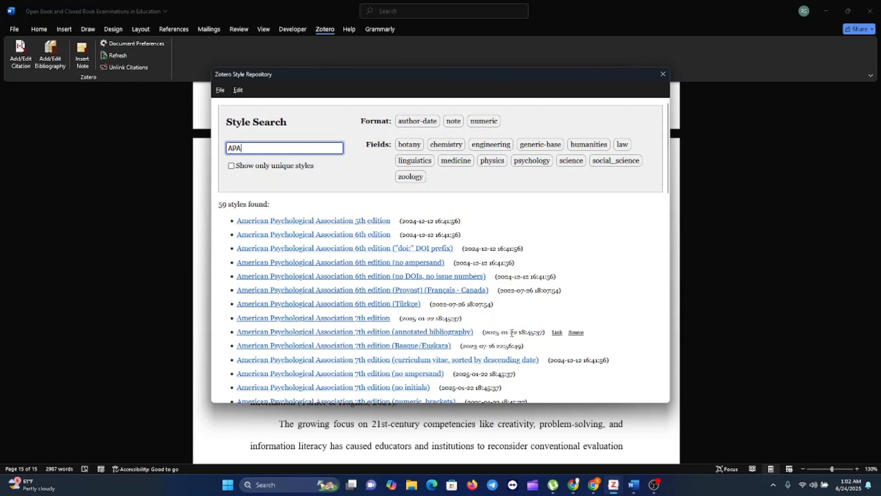
mouse_move(376, 335)
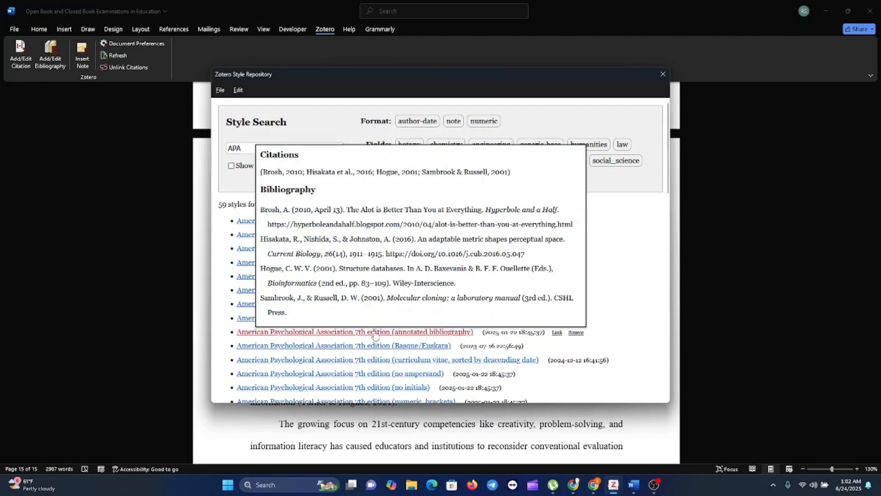
left_click(375, 333)
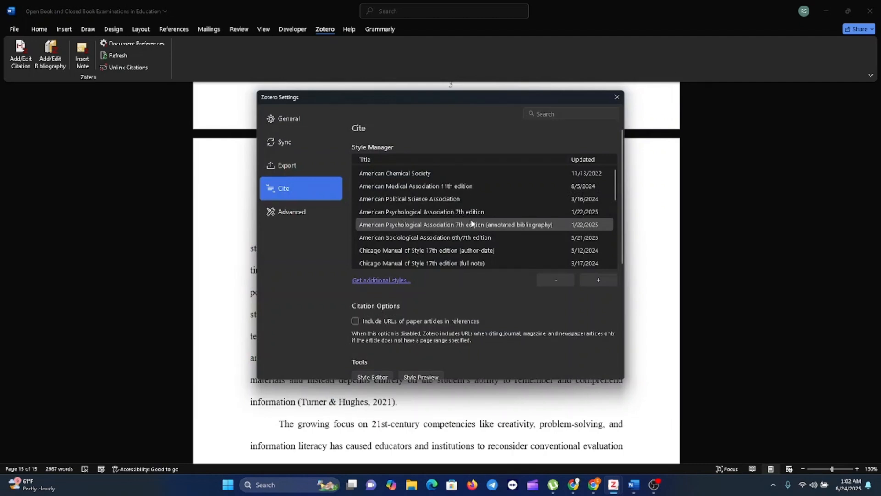
scroll(486, 221, "down", 3)
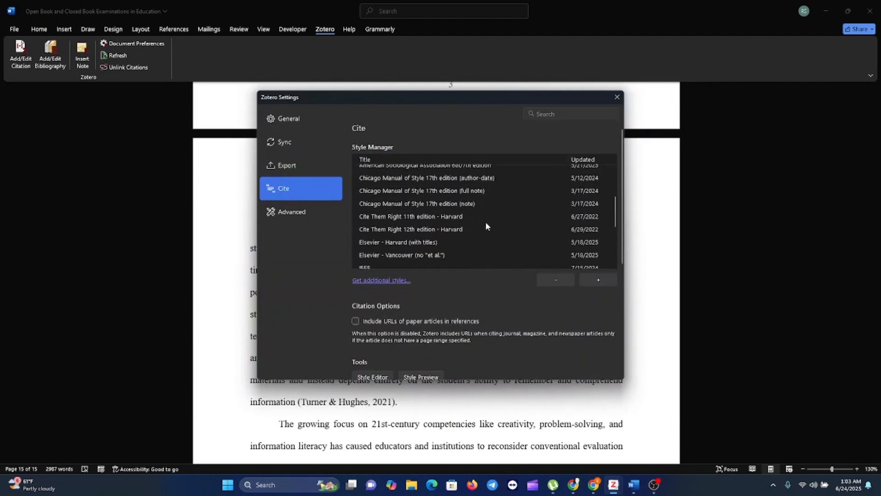
scroll(486, 221, "up", 3)
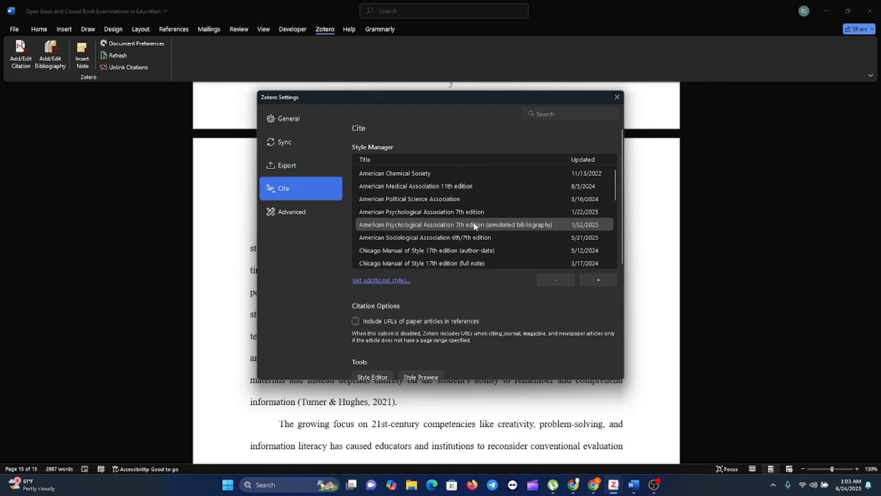
scroll(454, 262, "down", 5)
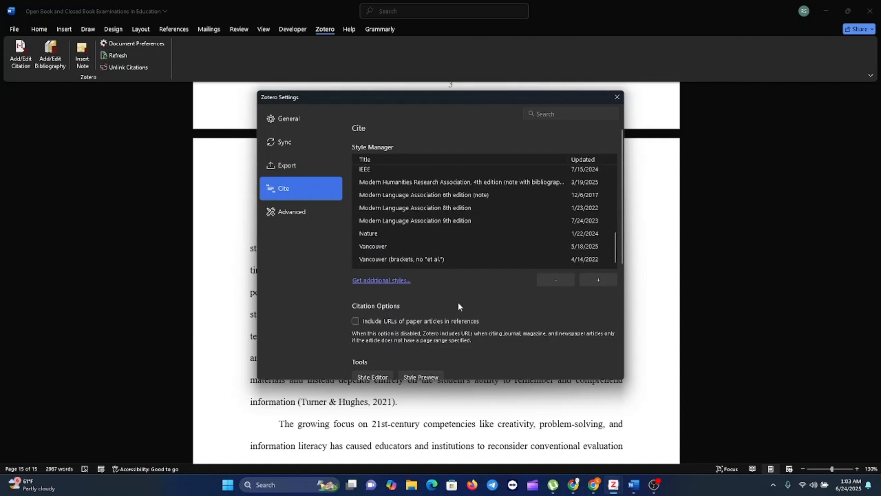
scroll(458, 302, "down", 5)
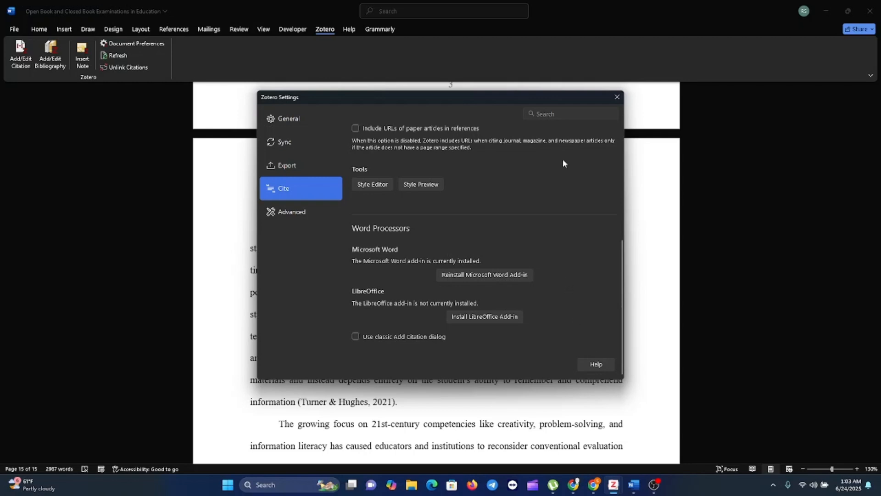
left_click(617, 98)
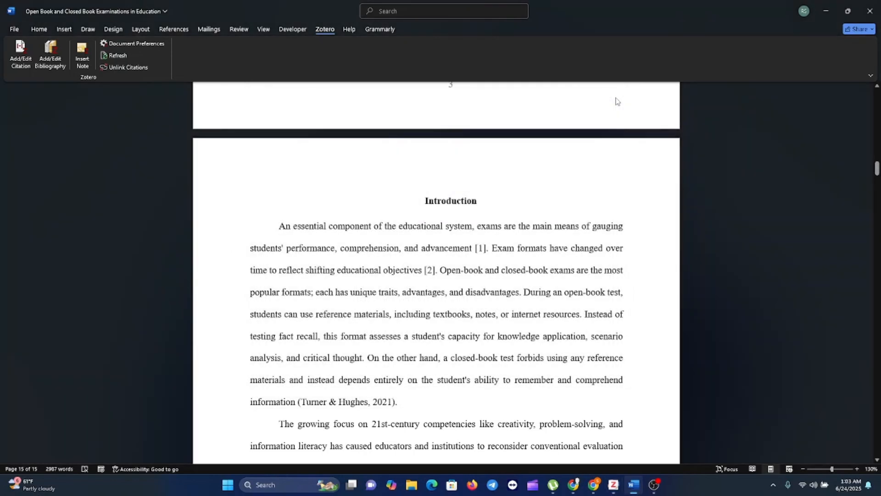
- Change the document's Zotero citation style to American Psychological Association (APA) 7th edition (annotated bibliography)
left_click(124, 44)
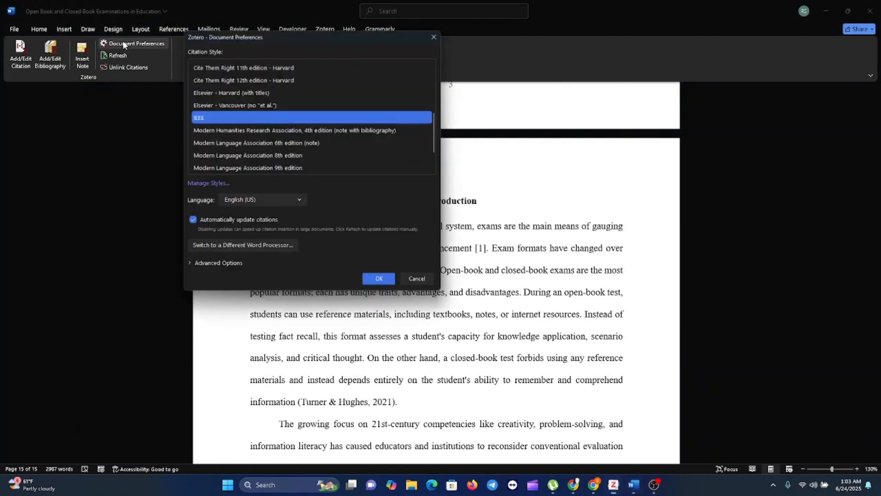
scroll(249, 134, "up", 5)
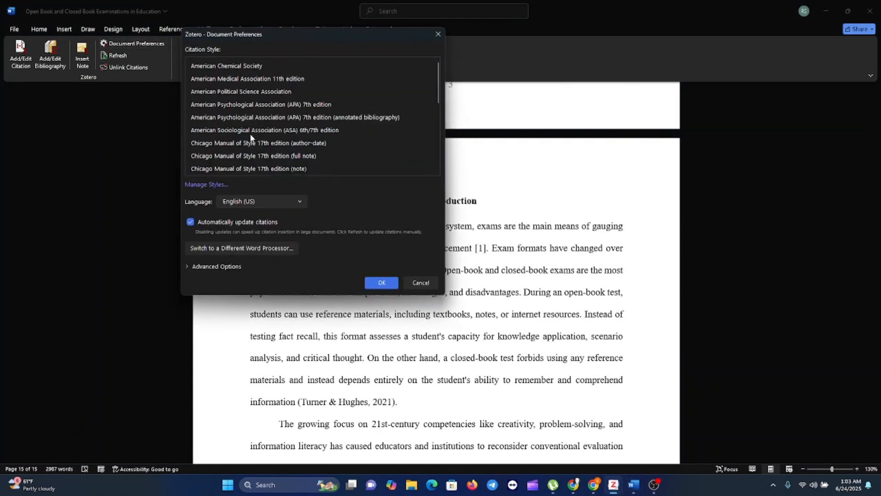
left_click(304, 117)
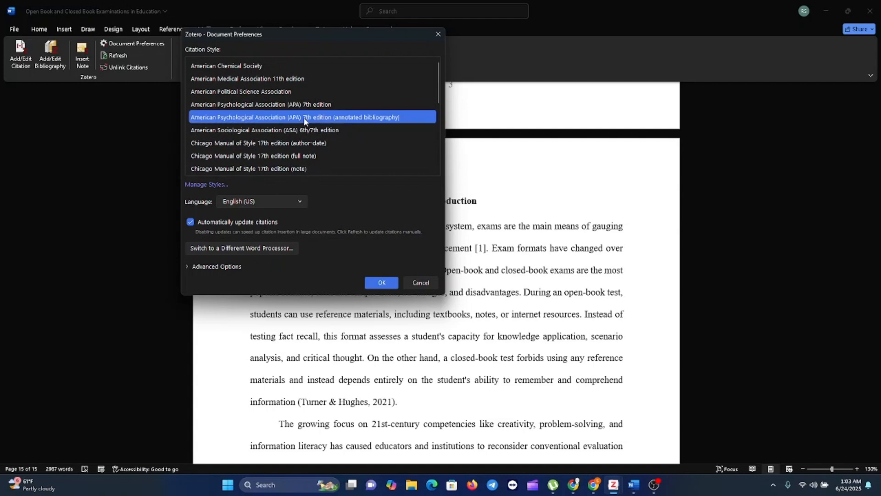
left_click(383, 282)
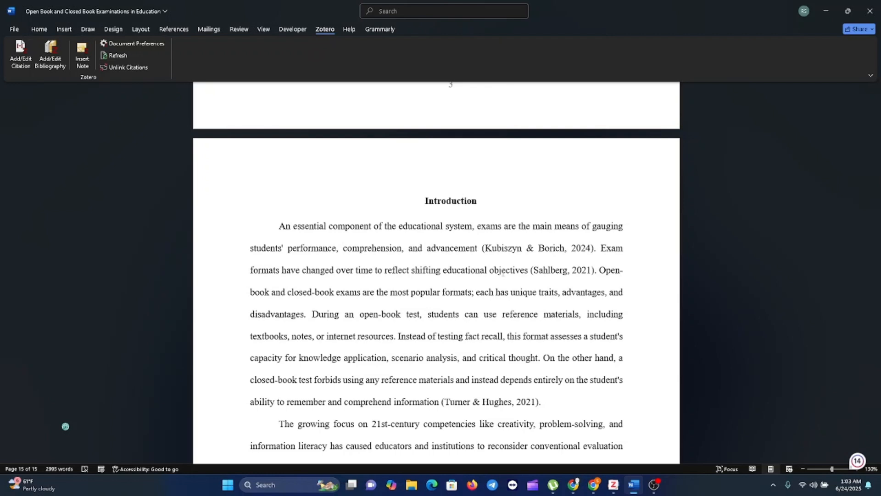
- Switch to Chrome and save the Google Books page for Finnish Lessons 3.0 to My Library in Zotero
left_click(594, 485)
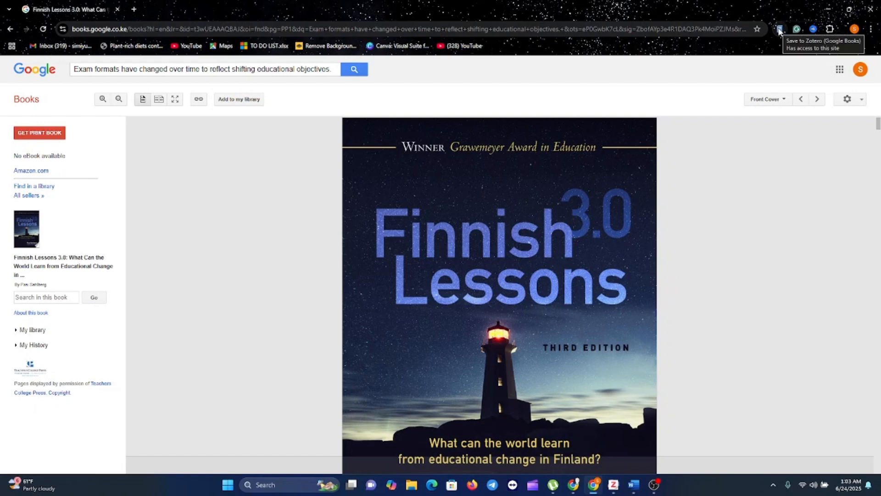
left_click(779, 30)
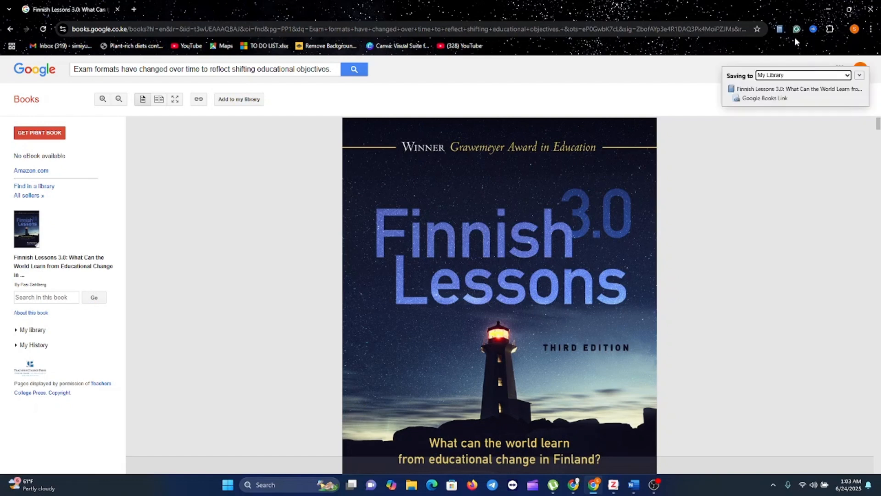
left_click(829, 10)
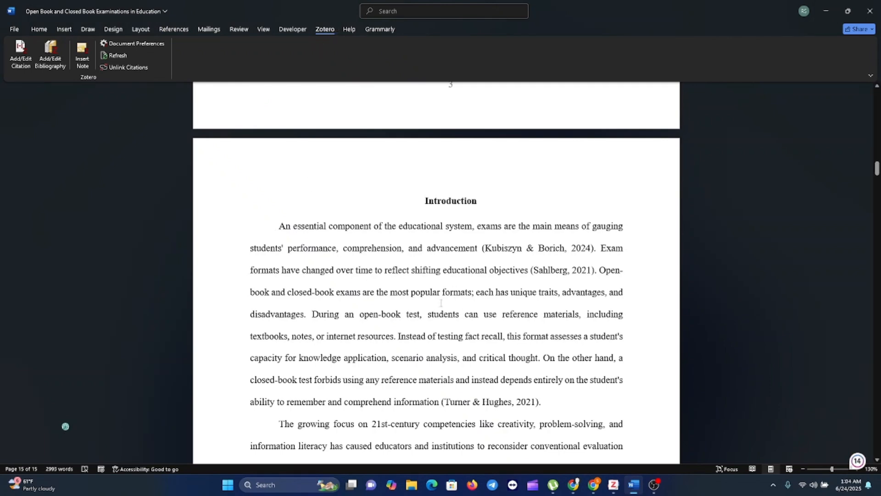
- Review the bibliography on the document's last page in Word and refresh all Zotero citations
scroll(440, 303, "down", 20)
scroll(448, 269, "down", 20)
scroll(448, 268, "down", 20)
scroll(449, 269, "down", 7)
scroll(419, 303, "up", 6)
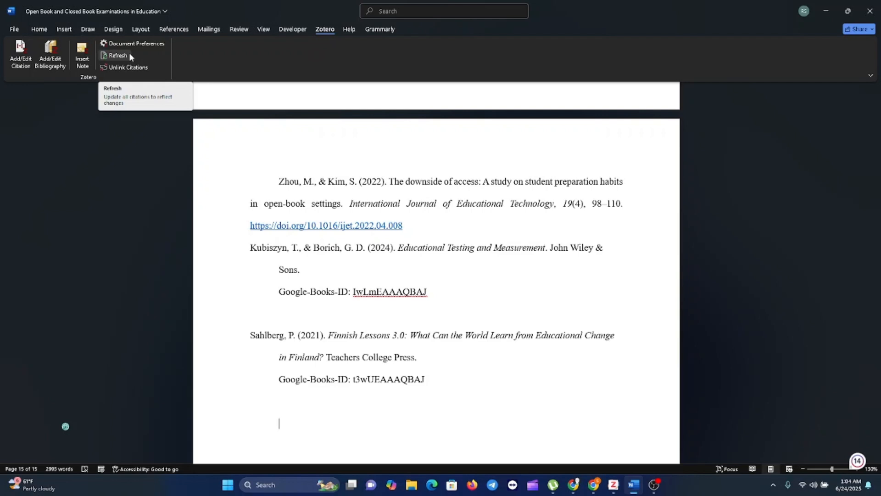
left_click(116, 56)
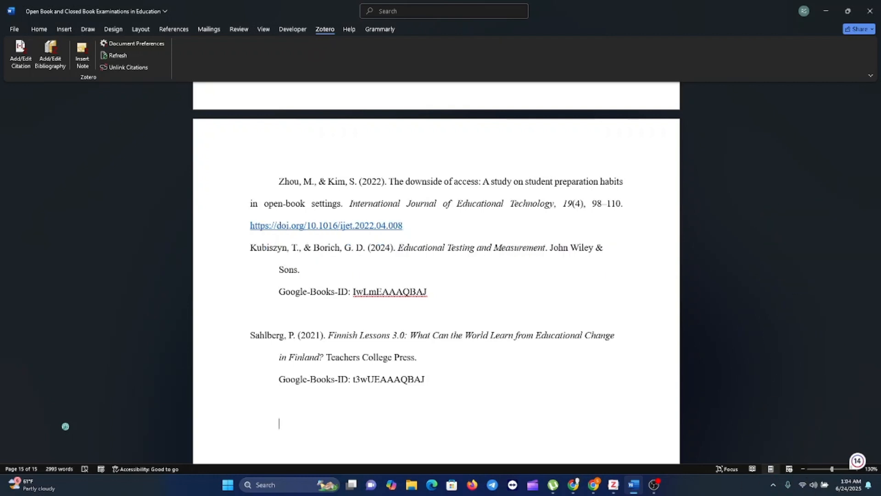
key("alt+Tab")
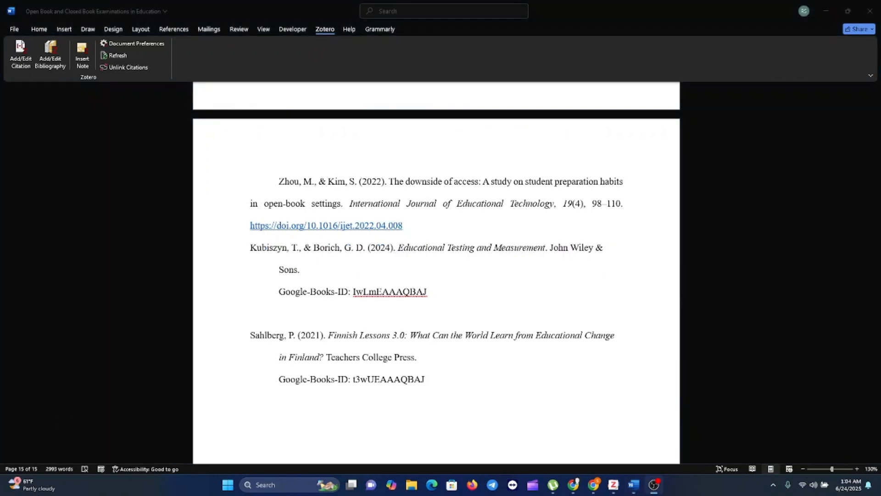